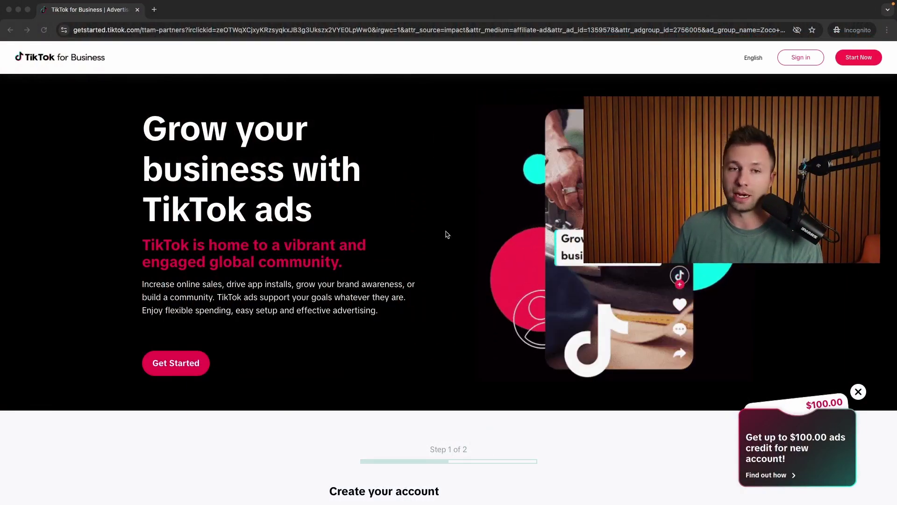
Review the terms of the ad-credit coupon offer, then close the terms panel
scroll(525, 352, down, 1)
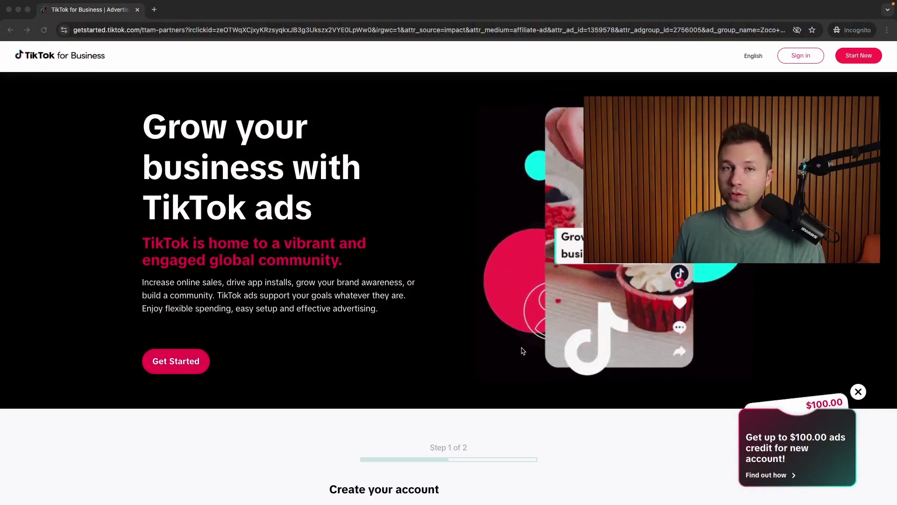
scroll(514, 369, down, 1)
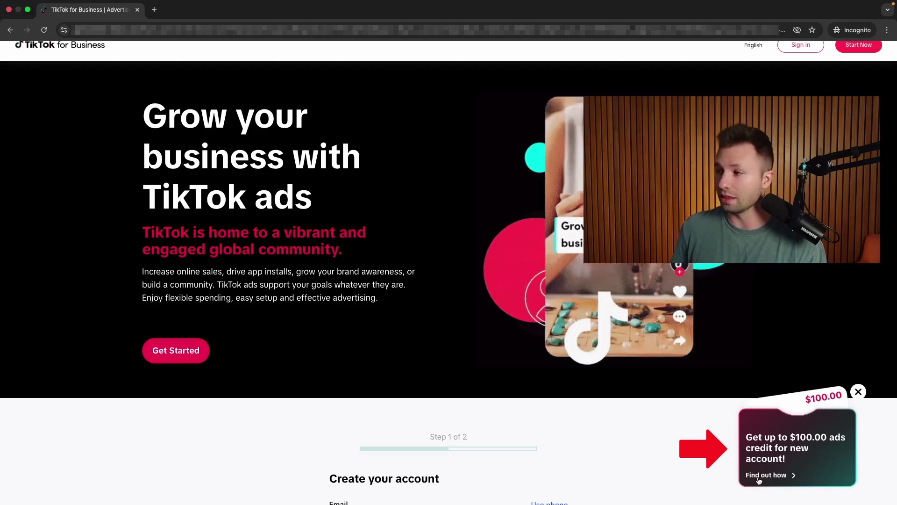
click(759, 477)
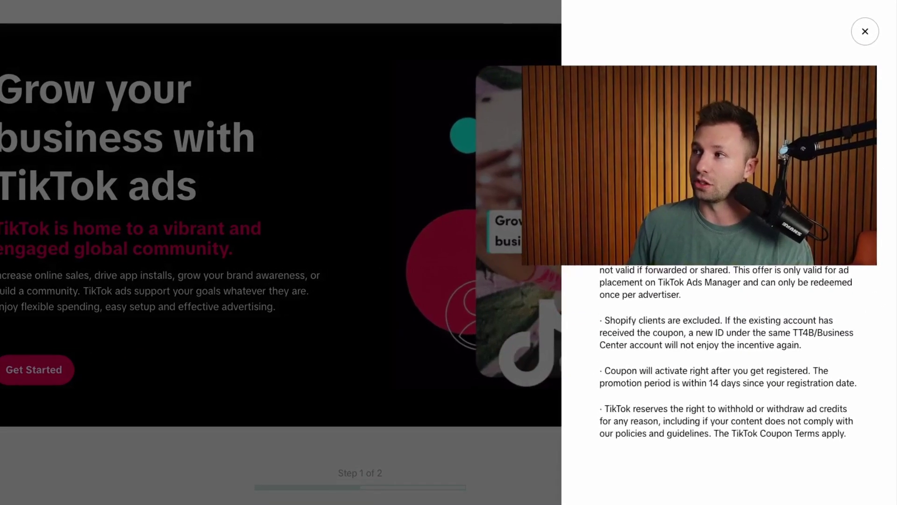
drag(649, 262, 805, 420)
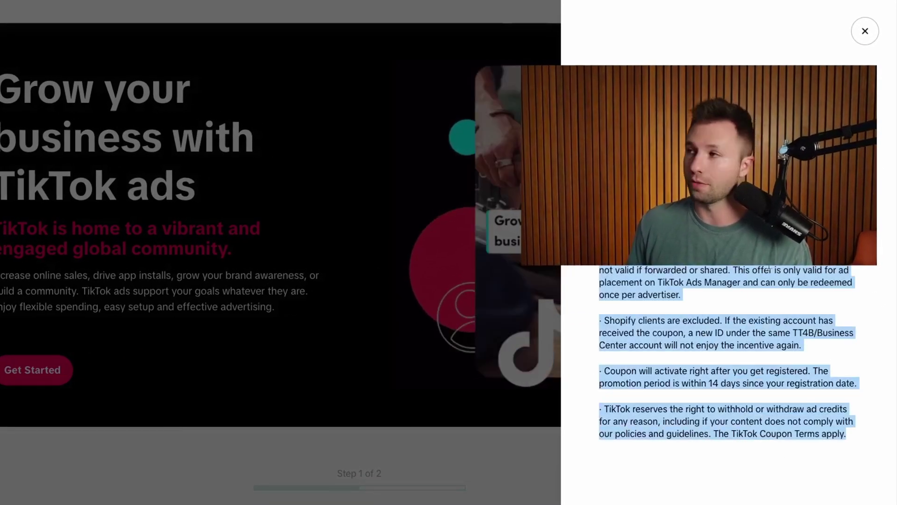
key(Escape)
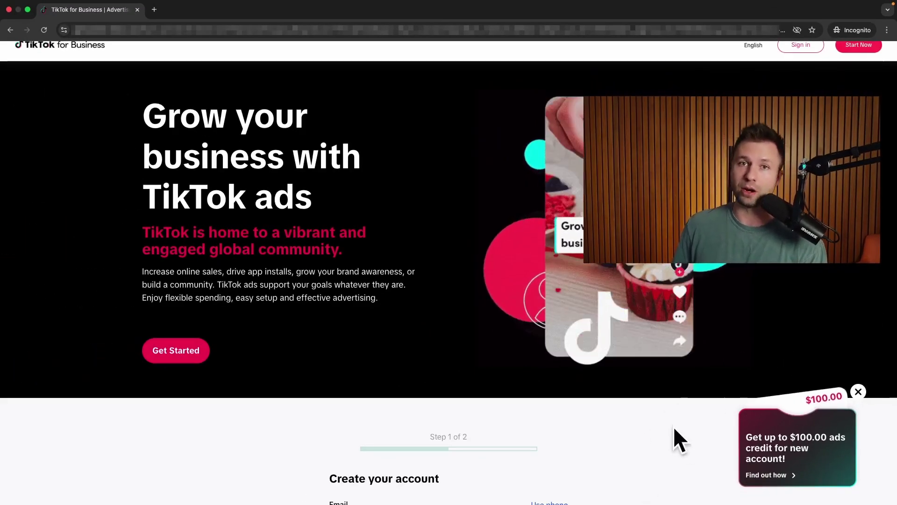
Autofill the email with a saved address, enter a password, and continue sign-up
scroll(468, 355, down, 6)
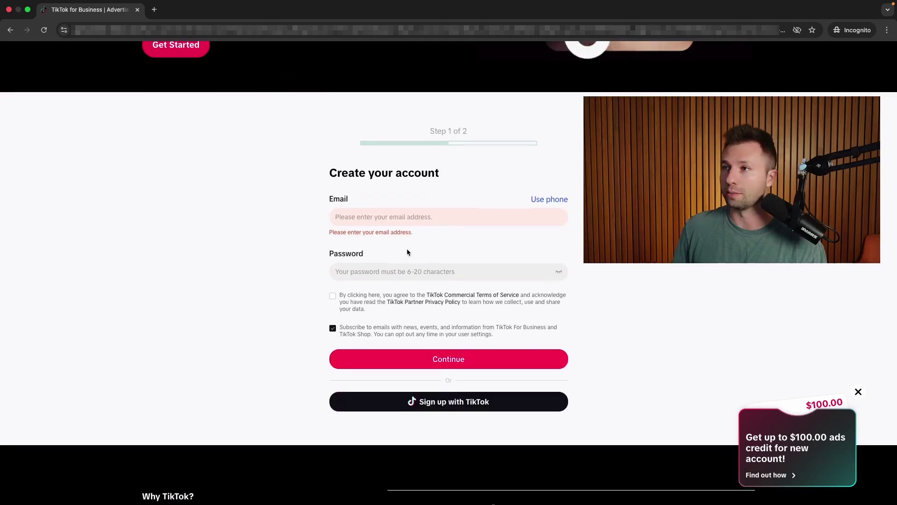
scroll(406, 252, up, 3)
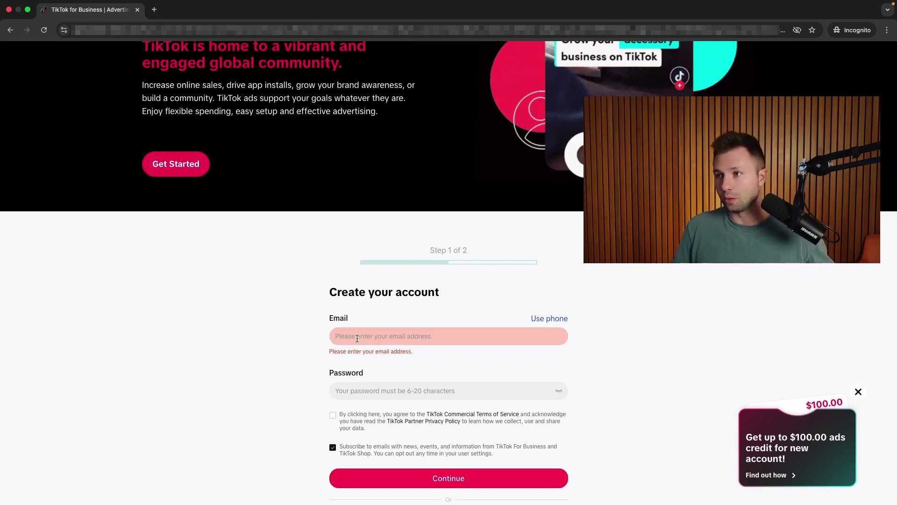
click(400, 344)
click(398, 360)
click(392, 397)
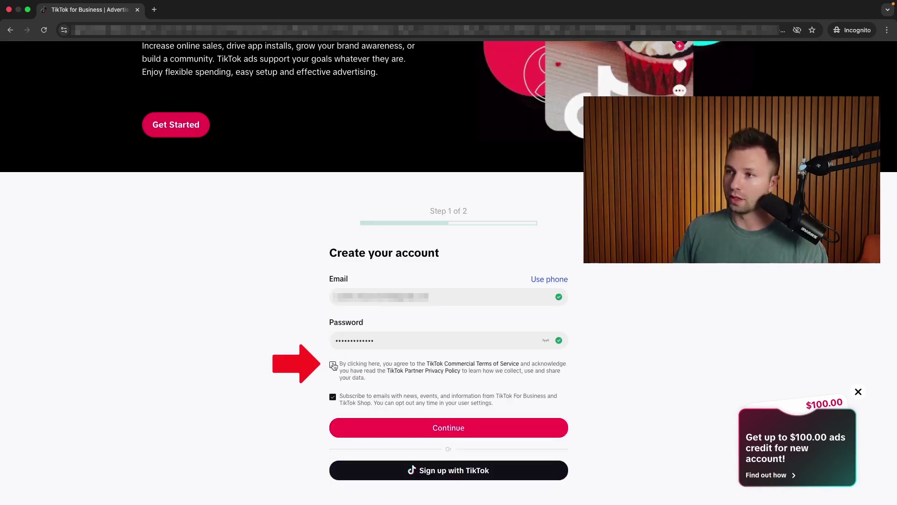
scroll(371, 397, down, 1)
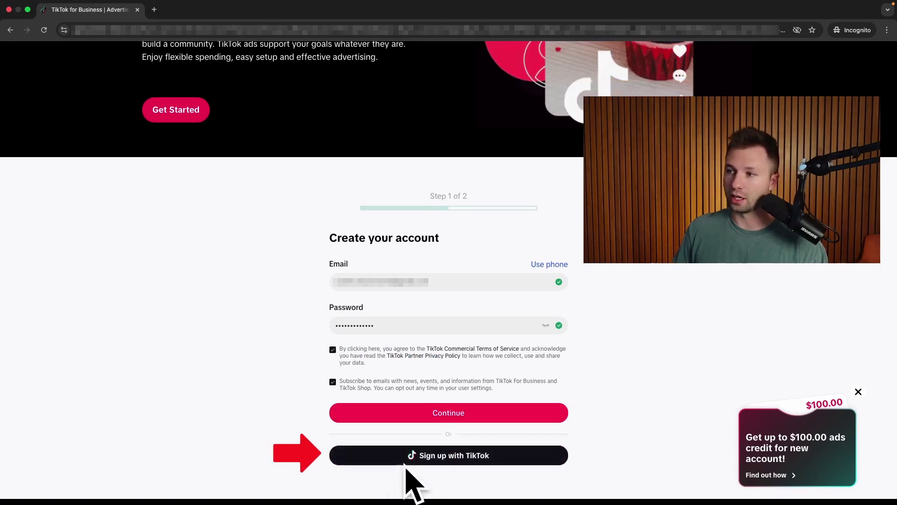
click(413, 411)
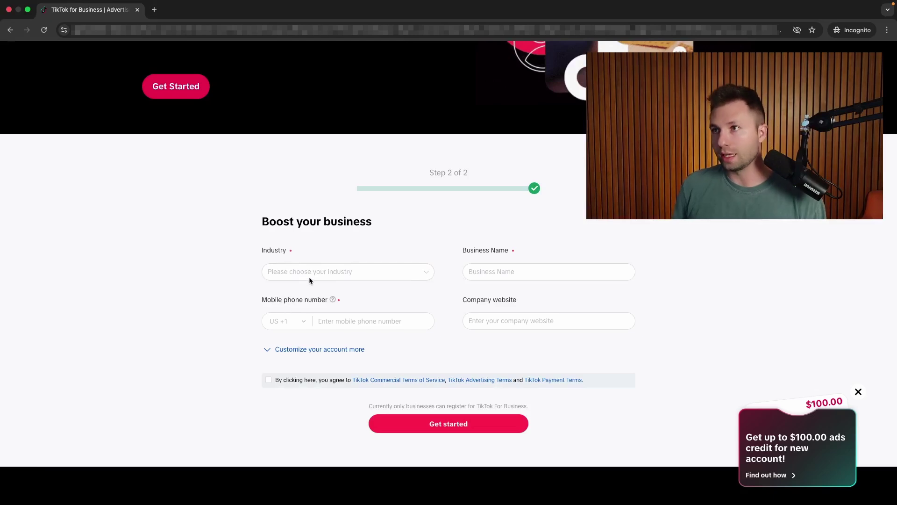
Set the industry to E-commerce > Clothing & Shoes
click(309, 273)
scroll(324, 343, down, 4)
scroll(324, 303, up, 5)
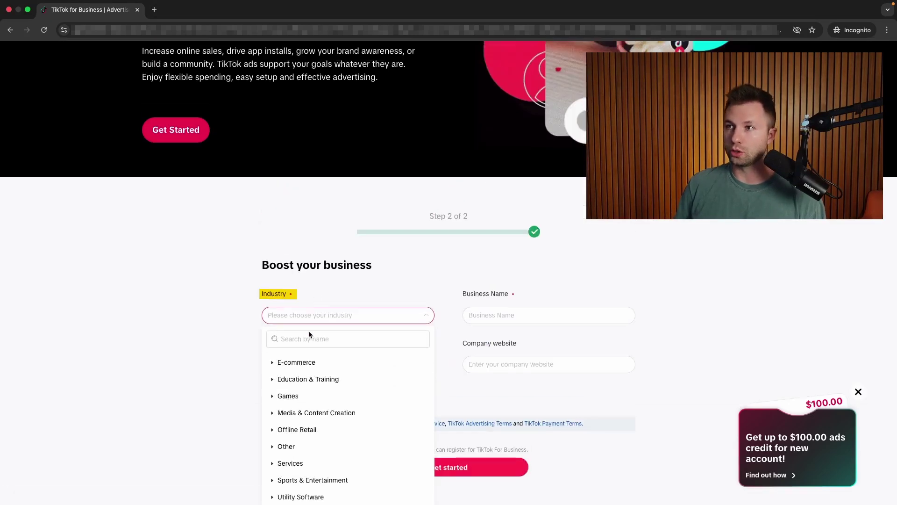
click(280, 362)
scroll(286, 421, down, 1)
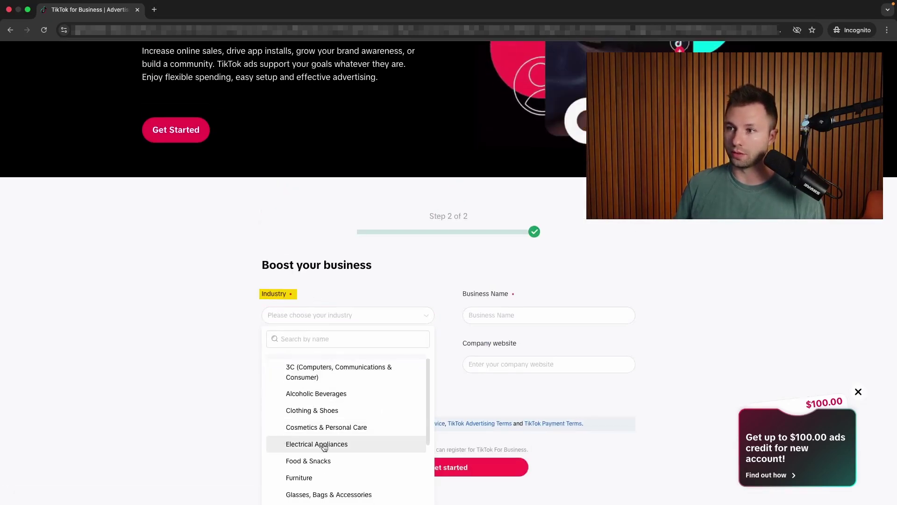
click(306, 410)
Enter business name 'Demo 12', phone and website, reveal billing settings, accept terms and finish registration
click(490, 315)
text(D)
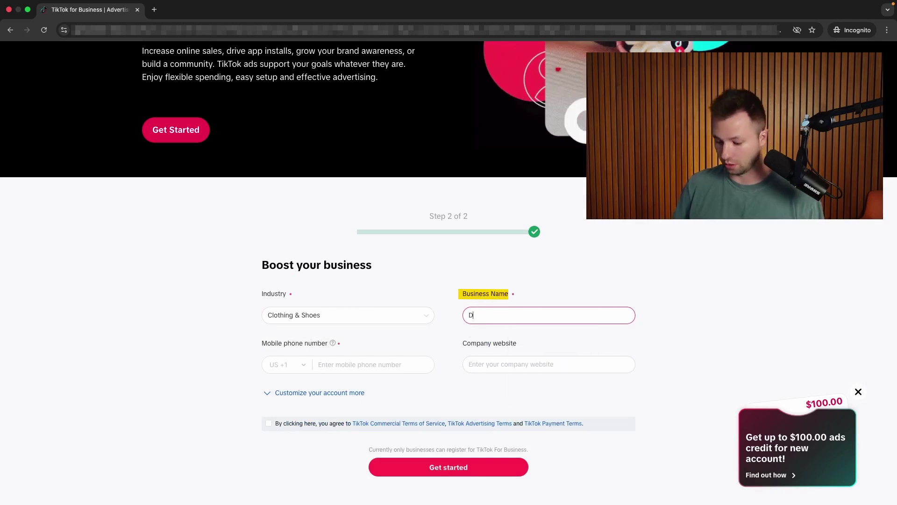
text(emo 12)
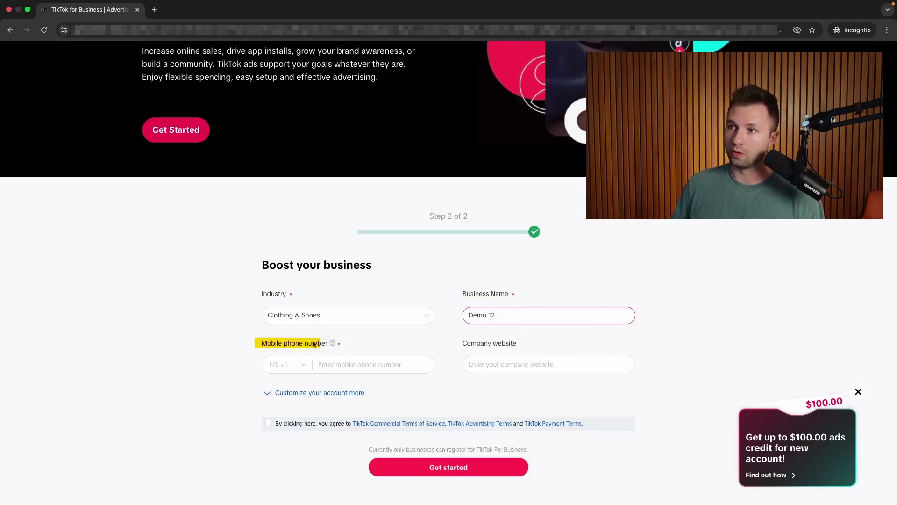
click(335, 366)
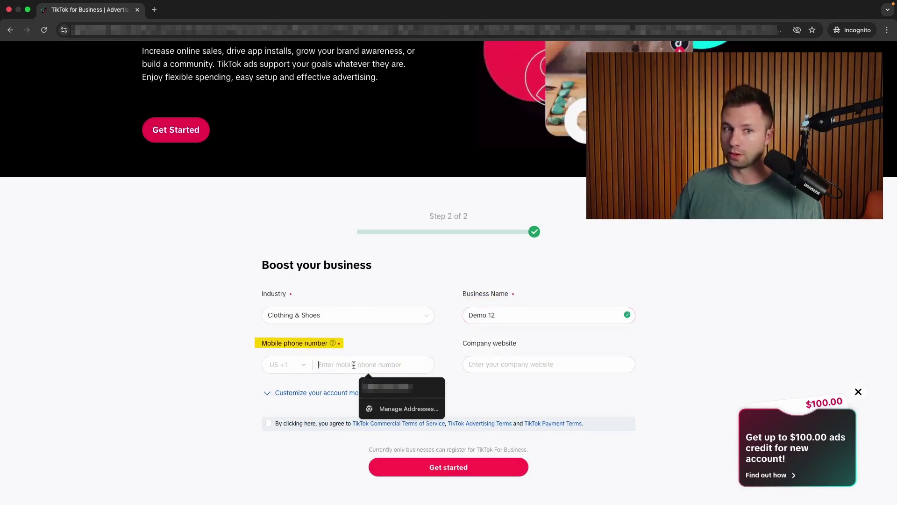
click(519, 366)
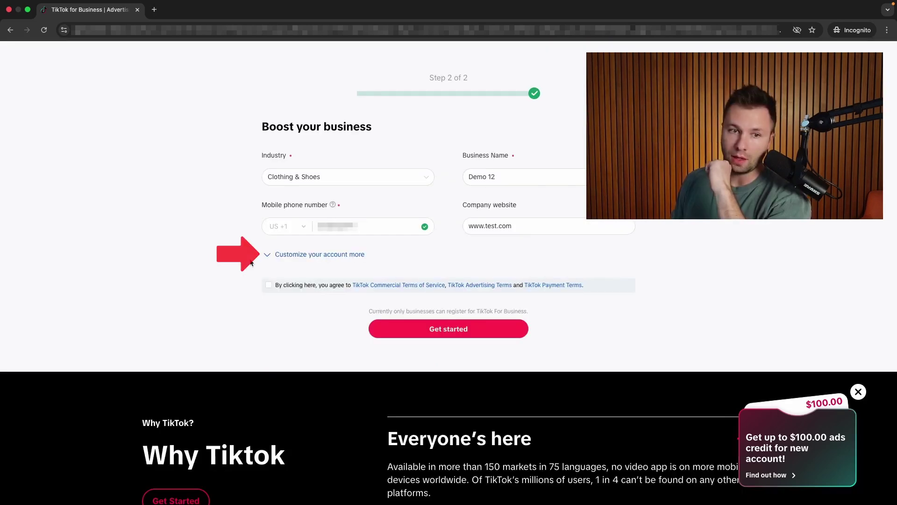
click(286, 256)
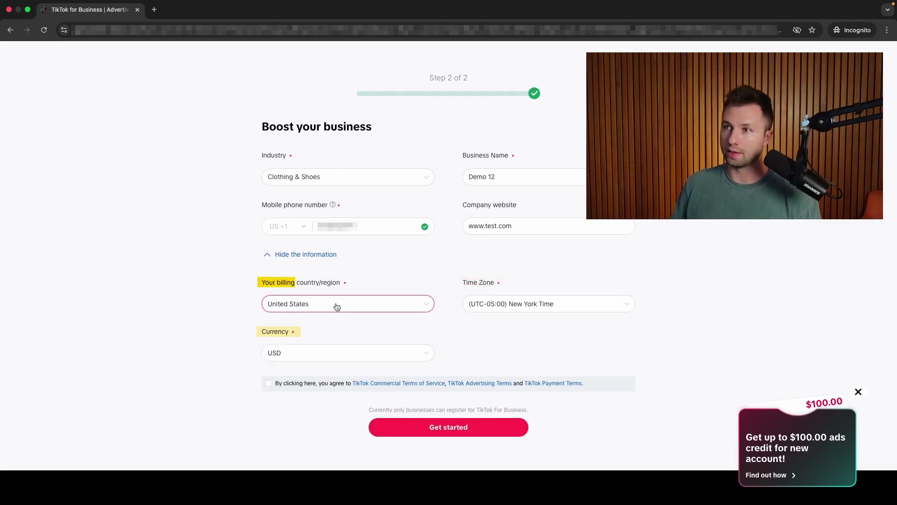
click(269, 384)
click(448, 427)
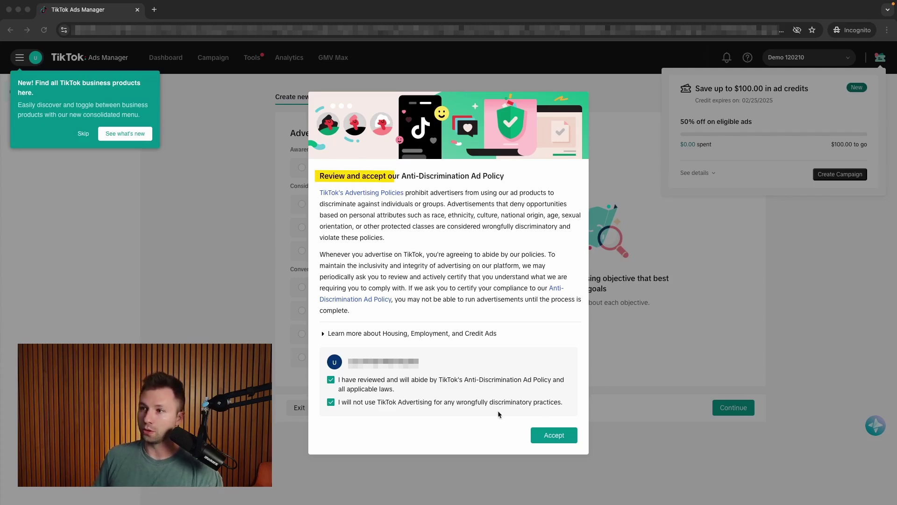
Accept the Anti-Discrimination Ad Policy and view the $100.00 ad-credit details and expiry date
click(554, 434)
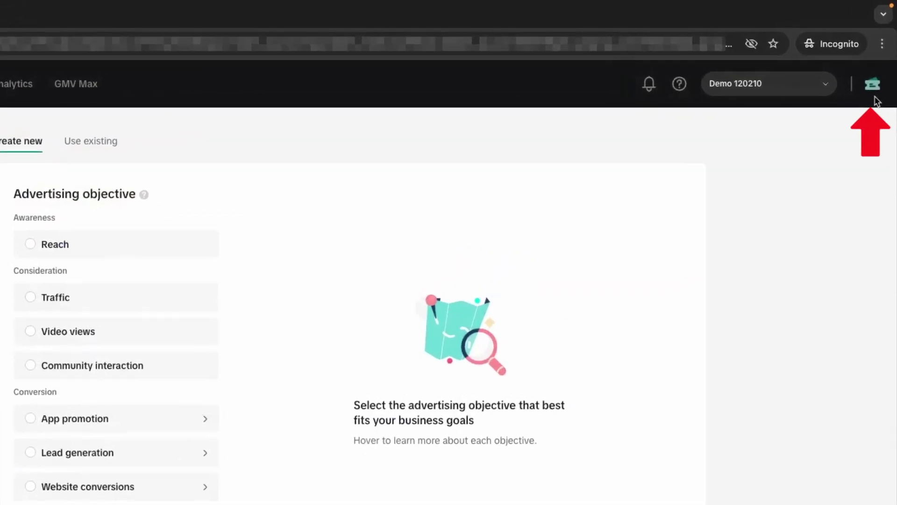
mouse_move(882, 62)
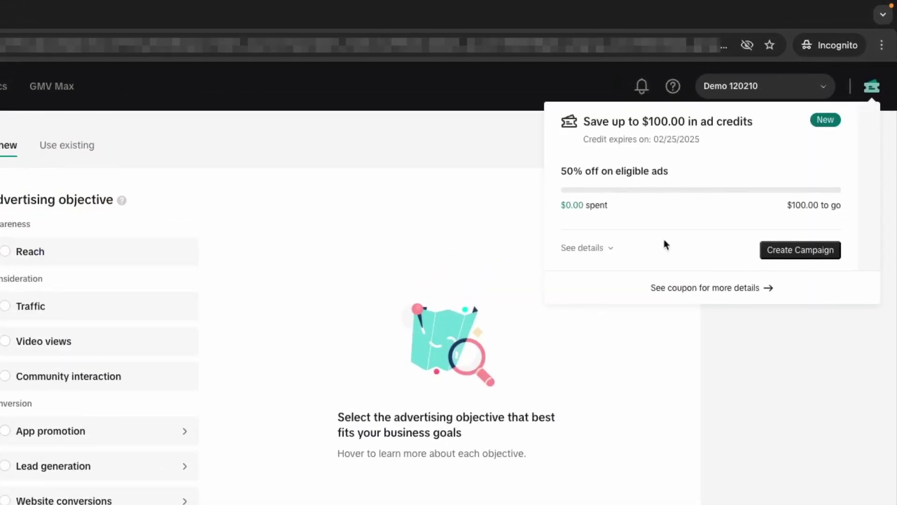
click(589, 248)
drag(584, 134, 727, 154)
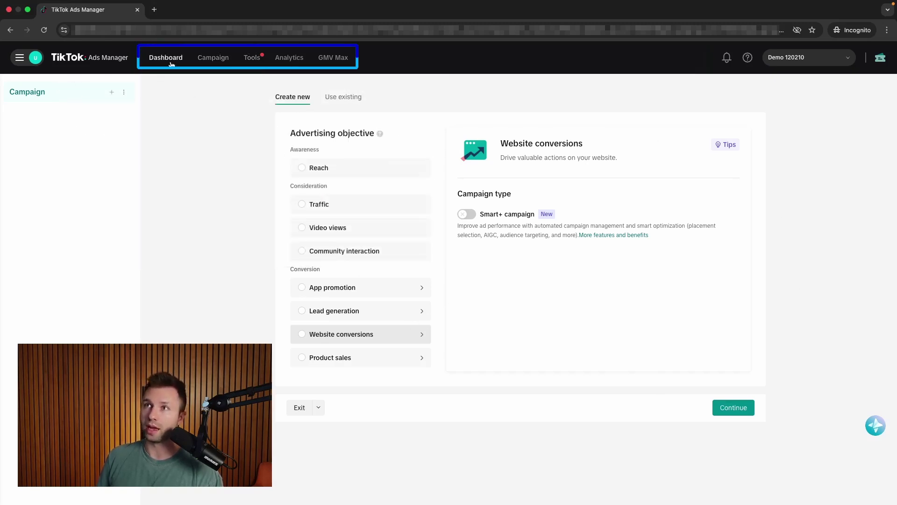
Go to Tools > Settings > Account setup, exit the campaign draft, and select Manual payment
mouse_move(256, 64)
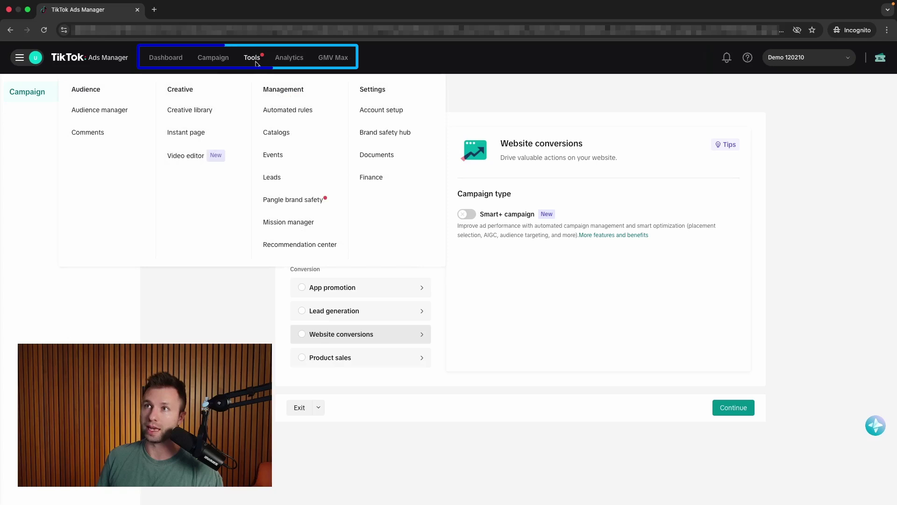
click(375, 112)
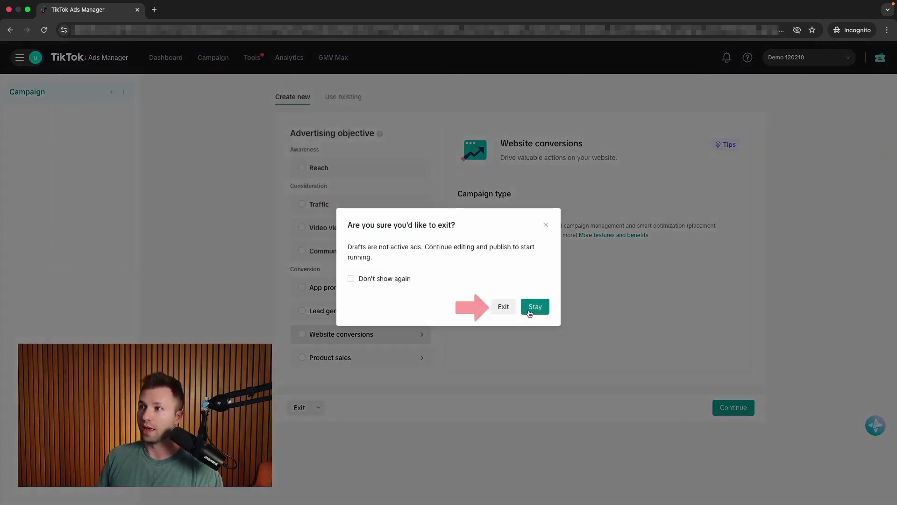
click(509, 307)
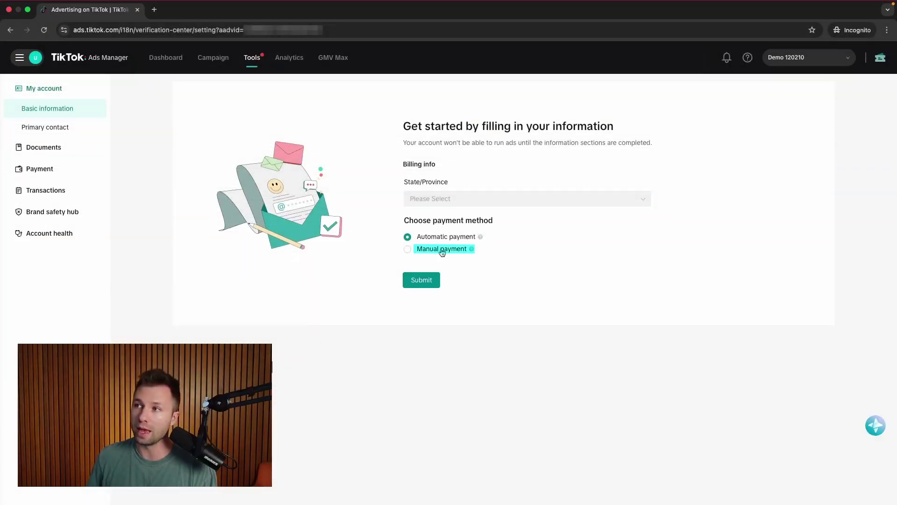
click(441, 251)
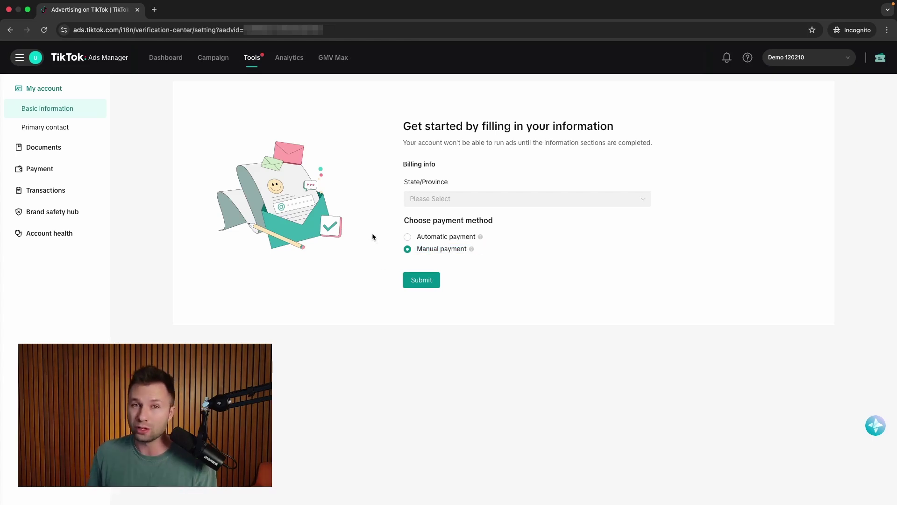
Submit Utah billing info with Automatic payment, then open the business verification info
click(407, 238)
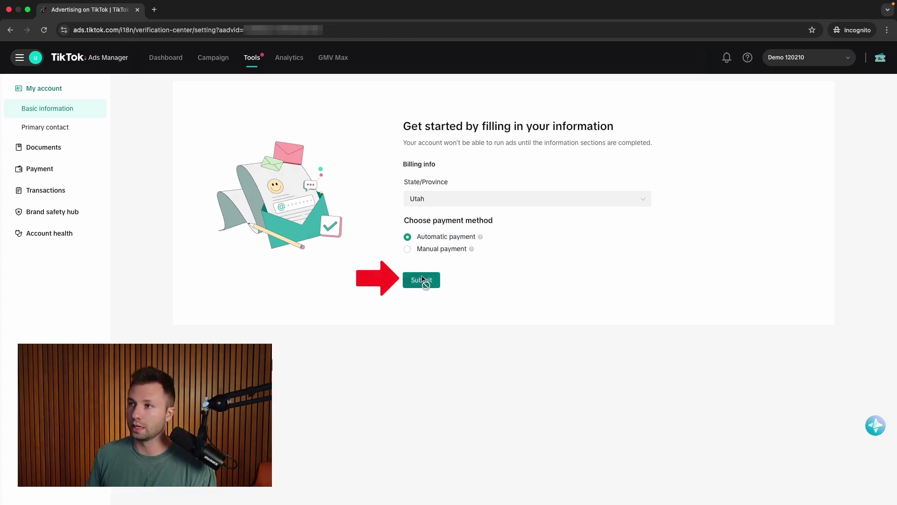
click(421, 279)
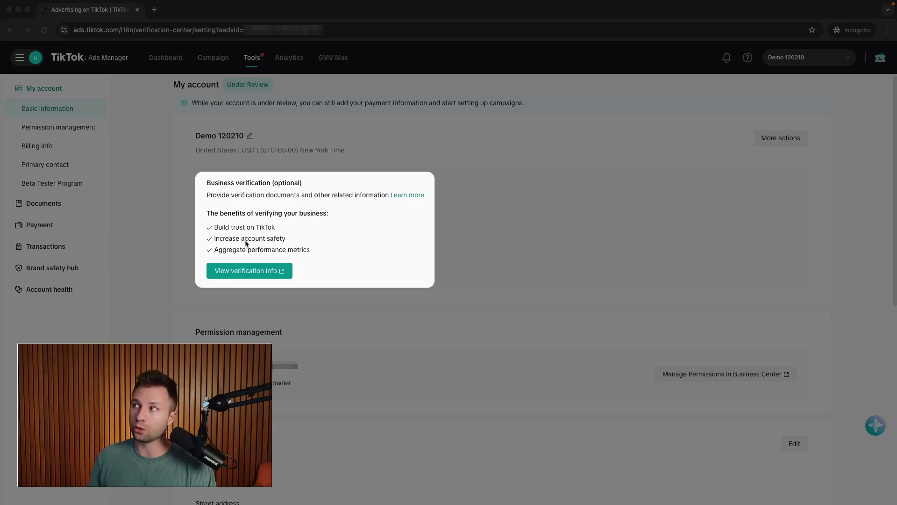
scroll(260, 251, down, 1)
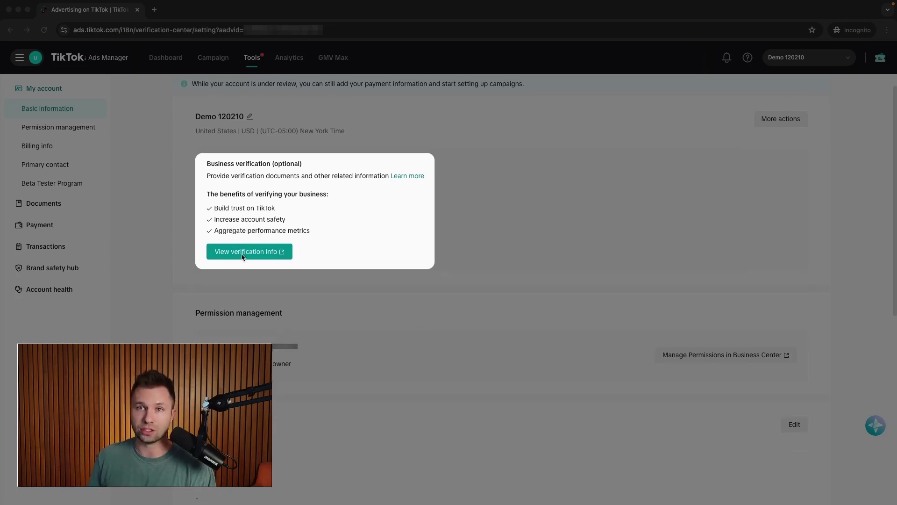
click(220, 255)
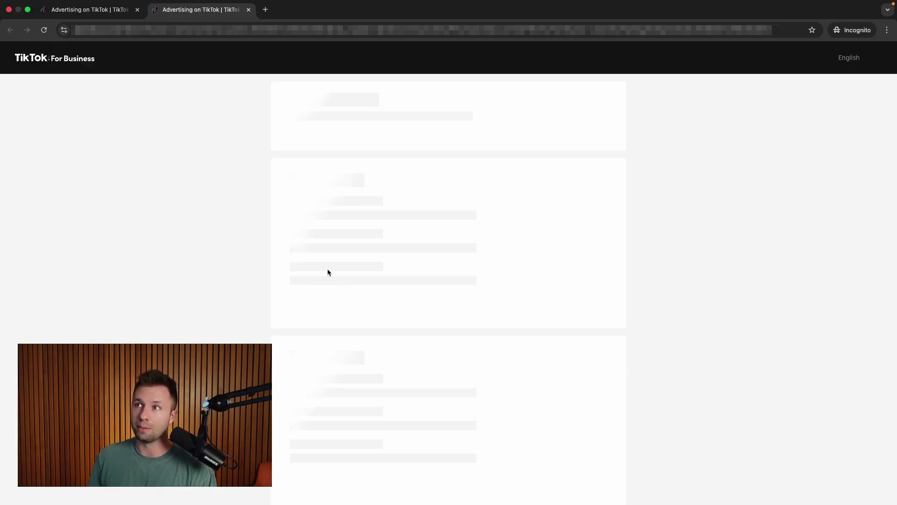
scroll(329, 202, down, 5)
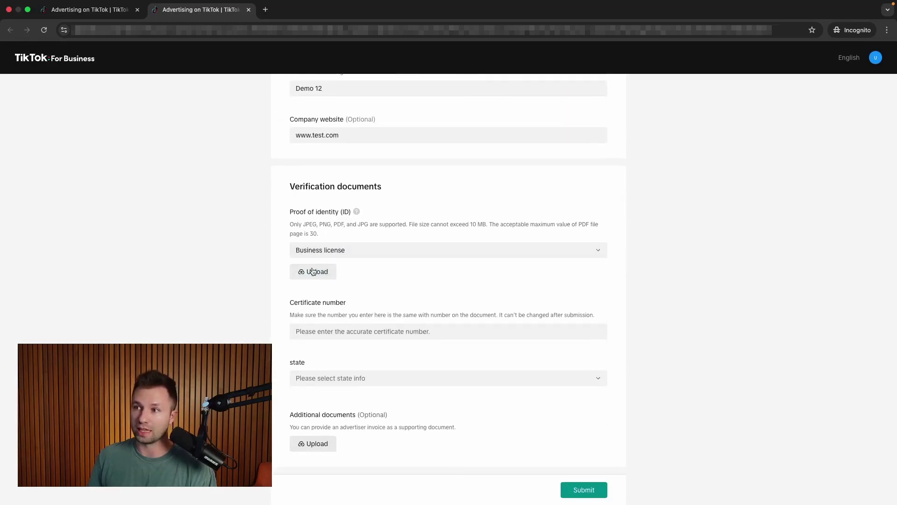
Return to the Ads Manager tab and scroll through Billing info and Primary contact
scroll(254, 200, up, 1)
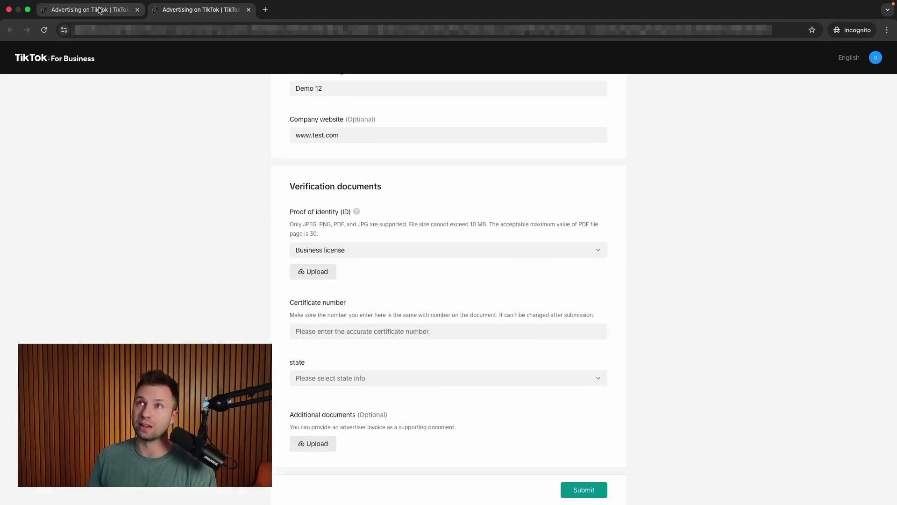
click(99, 10)
scroll(251, 248, down, 4)
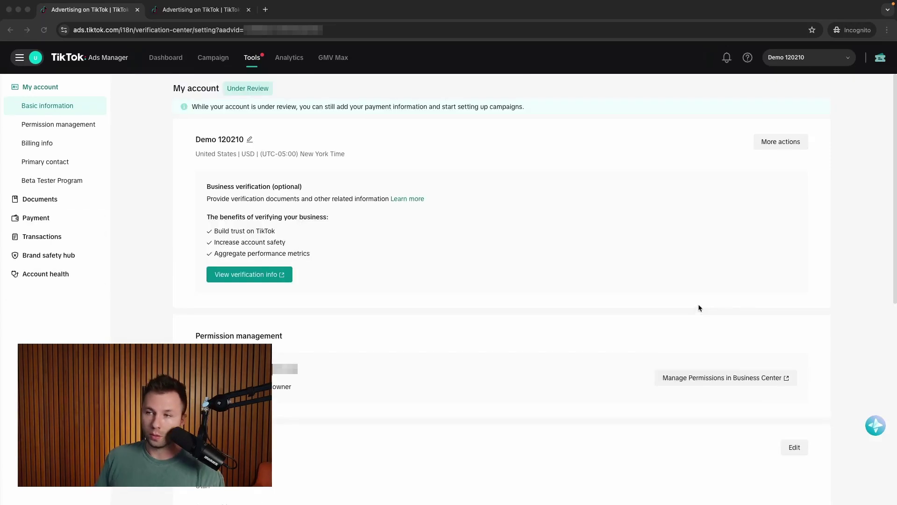
scroll(687, 299, down, 4)
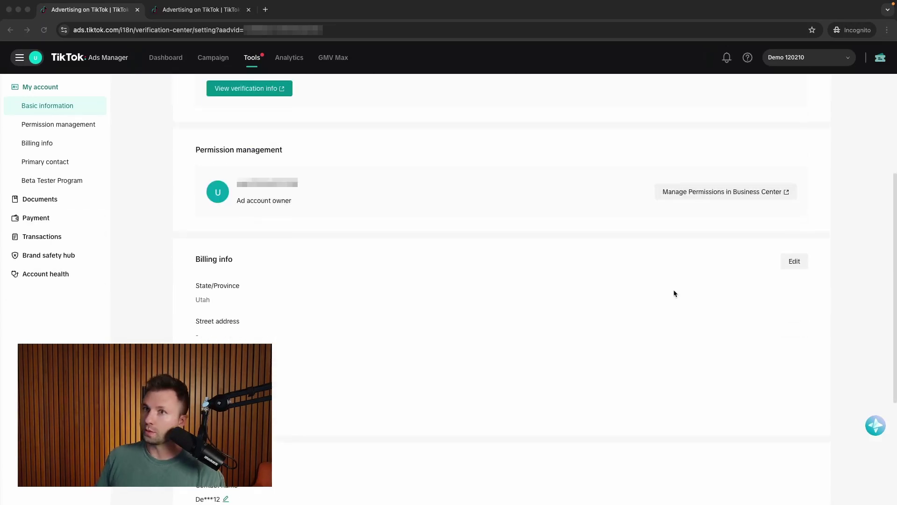
scroll(675, 292, down, 4)
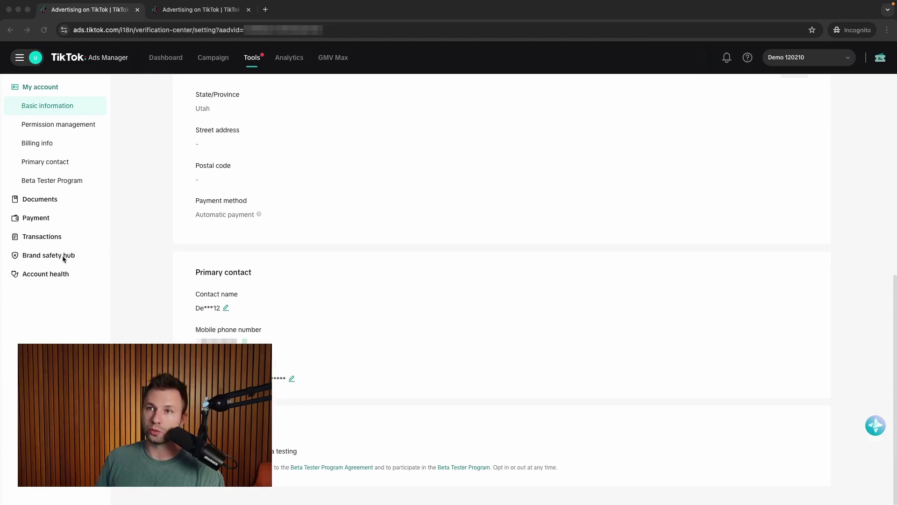
click(40, 259)
In the Brand safety hub, choose the Standard inventory tier
click(46, 259)
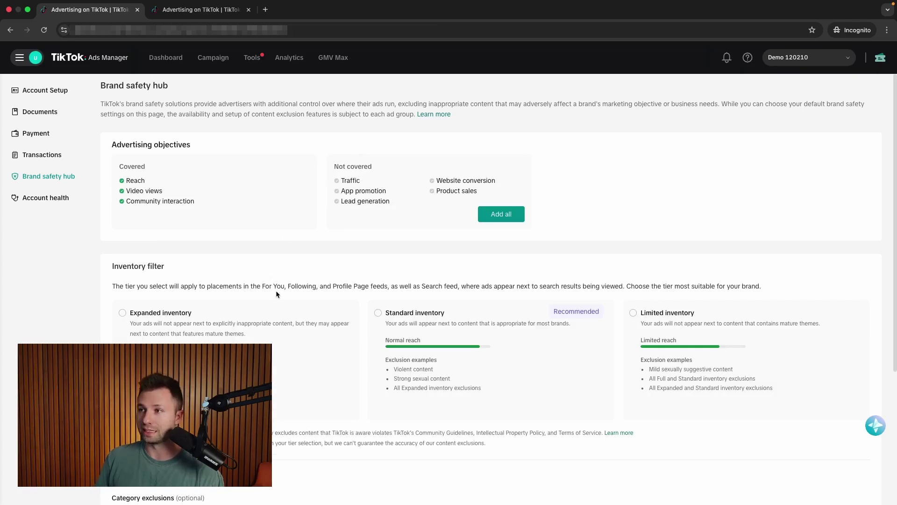
scroll(277, 294, down, 1)
scroll(133, 253, down, 2)
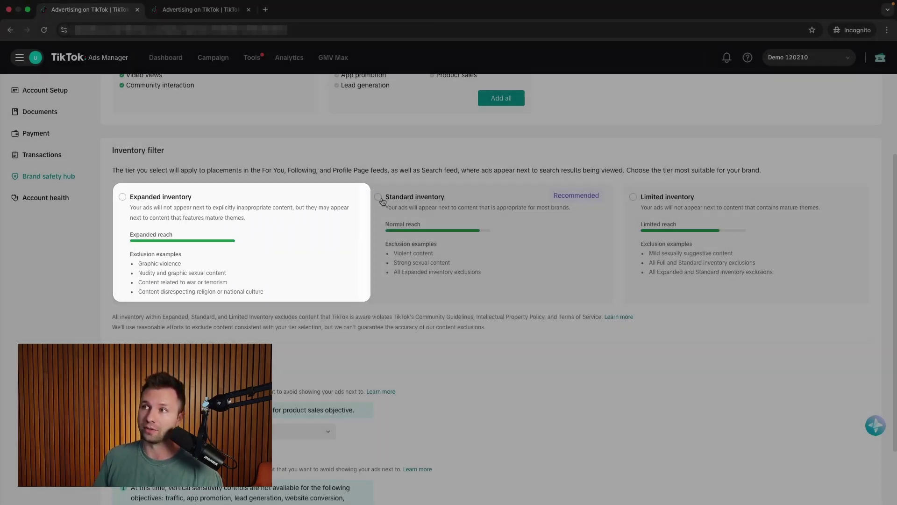
click(379, 199)
Check the Category exclusions and Vertical sensitivity options, then save the brand safety settings
scroll(323, 244, down, 2)
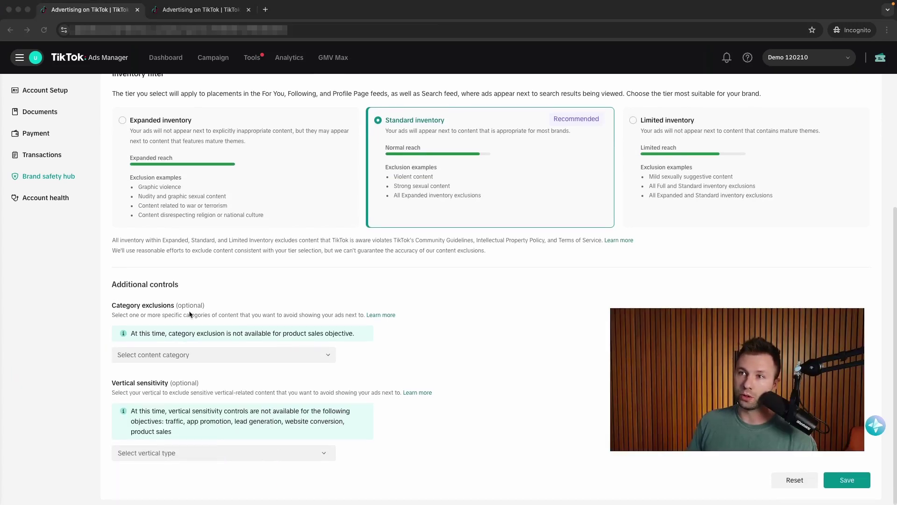
click(207, 355)
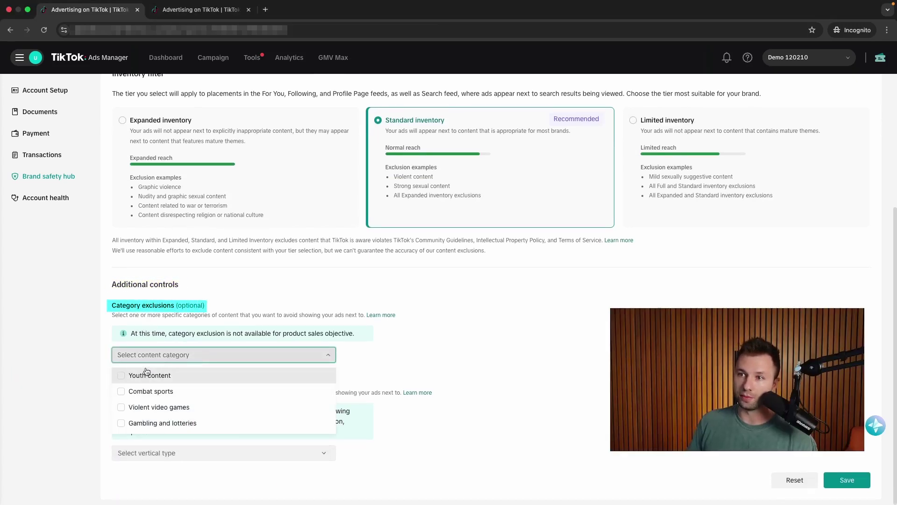
click(85, 424)
click(176, 454)
scroll(159, 407, down, 3)
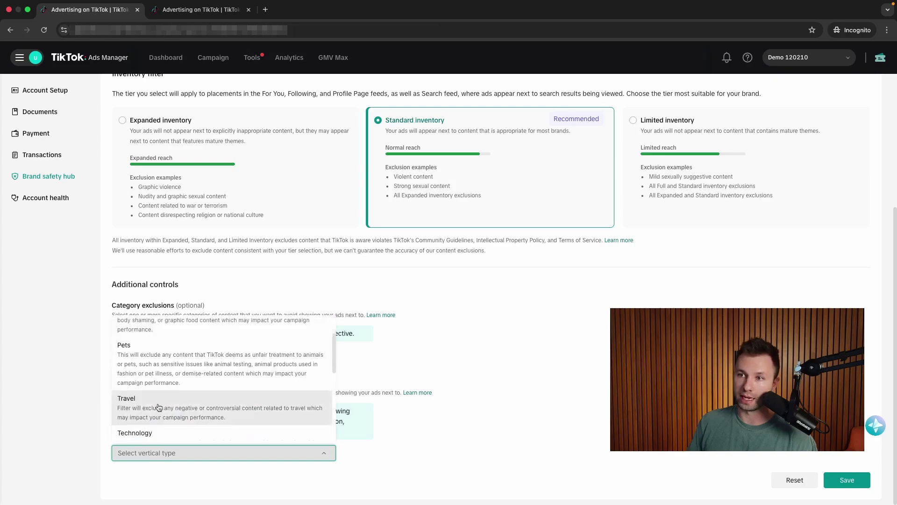
scroll(159, 408, up, 2)
click(60, 381)
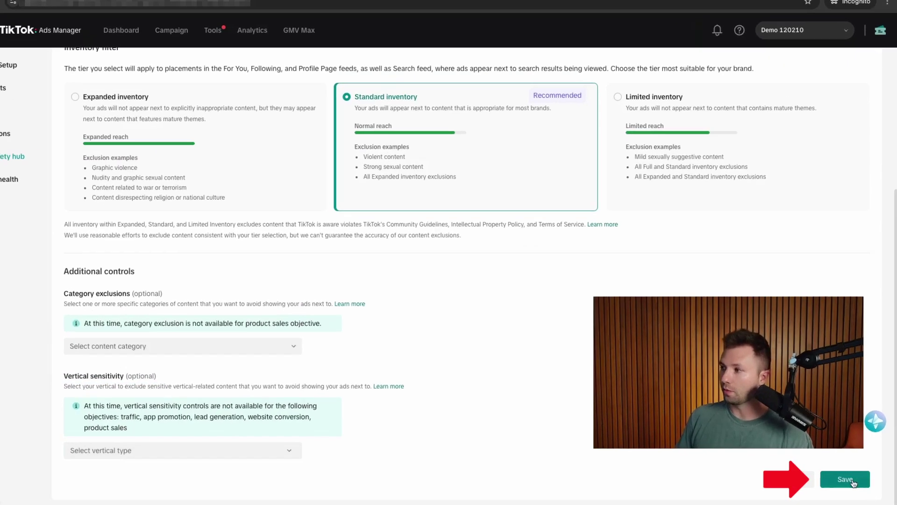
click(846, 479)
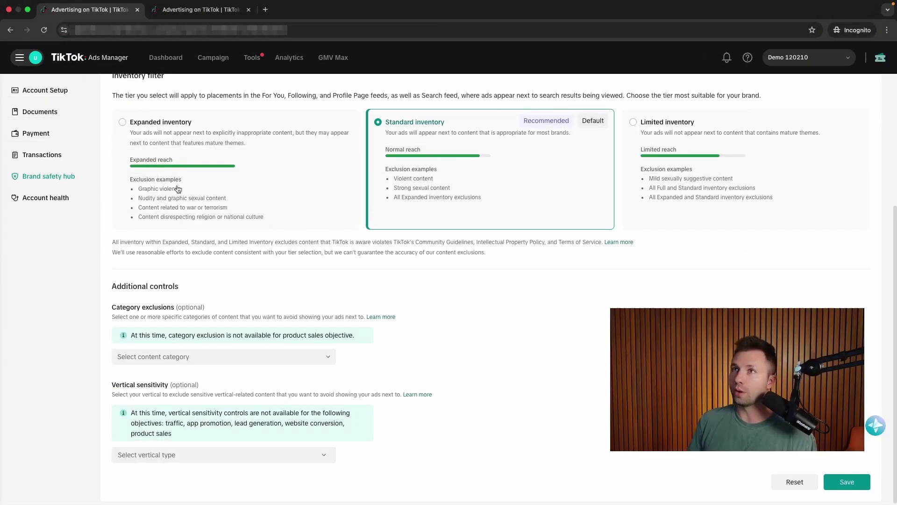
Create a new campaign from the Campaigns list, then launch Business Center from the menu
scroll(178, 189, up, 10)
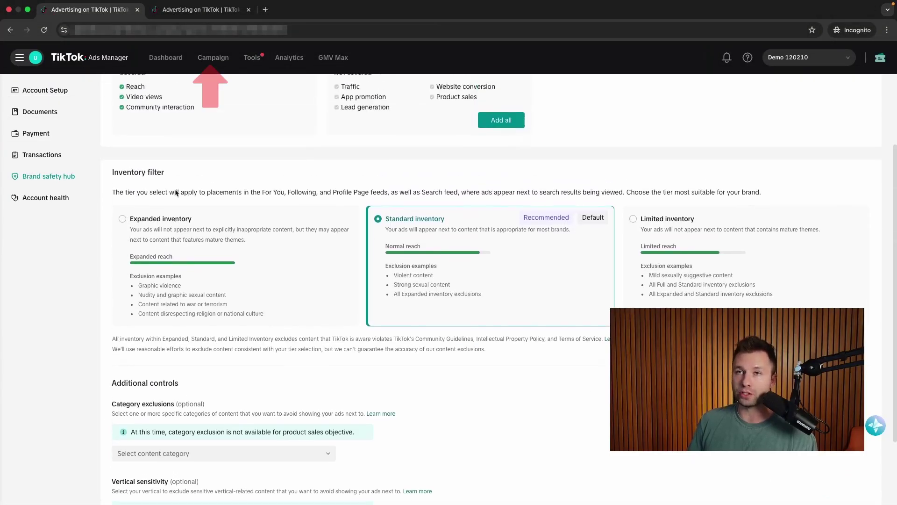
click(214, 57)
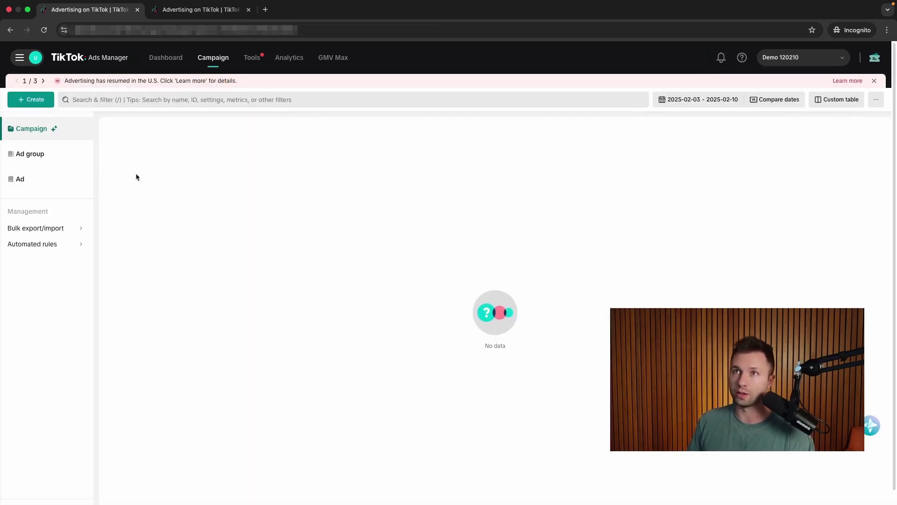
click(30, 99)
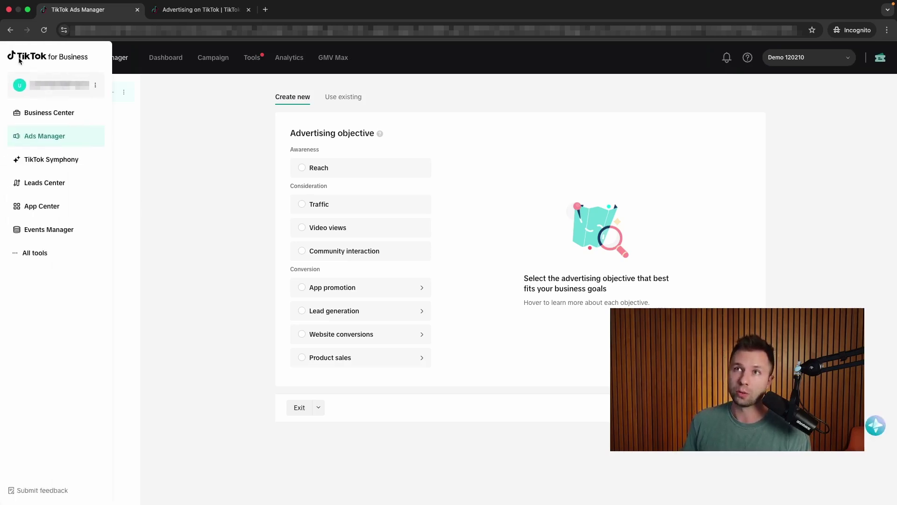
mouse_move(33, 62)
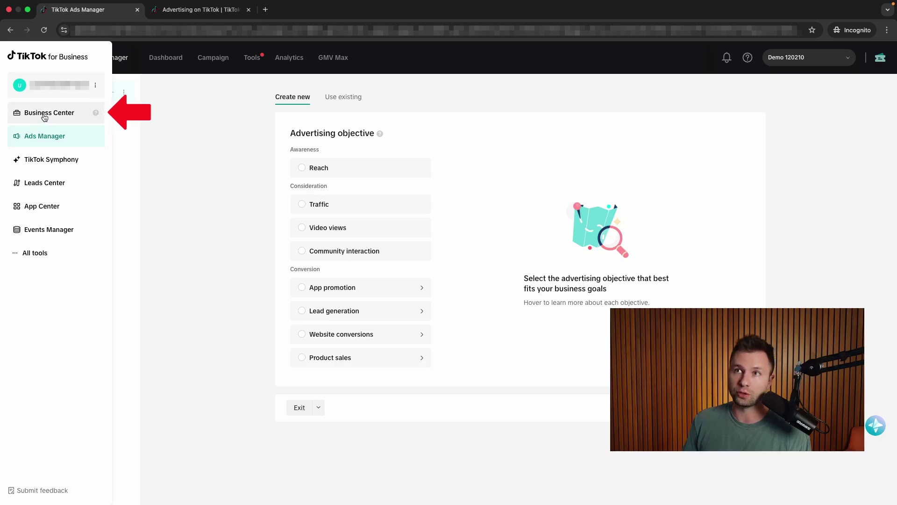
click(44, 117)
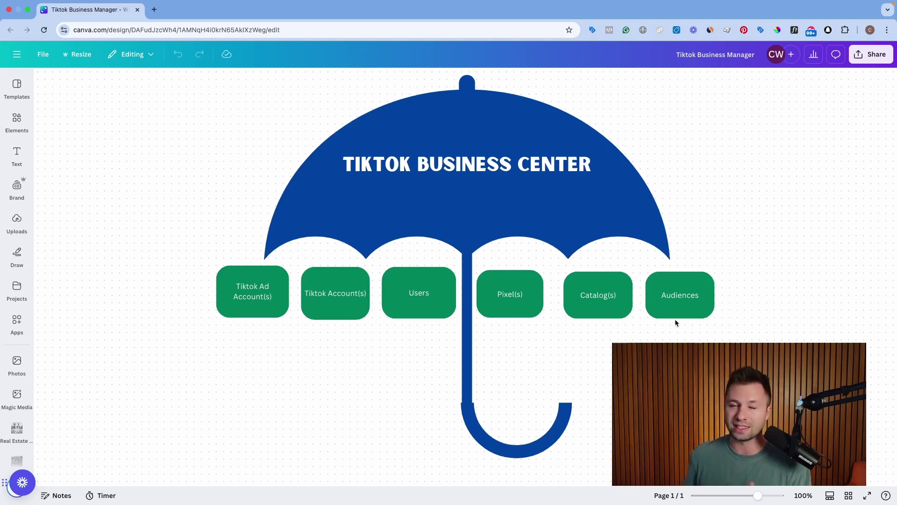
Switch to the desktop space holding the TikTok Business Center browser window
key(ctrl+Left)
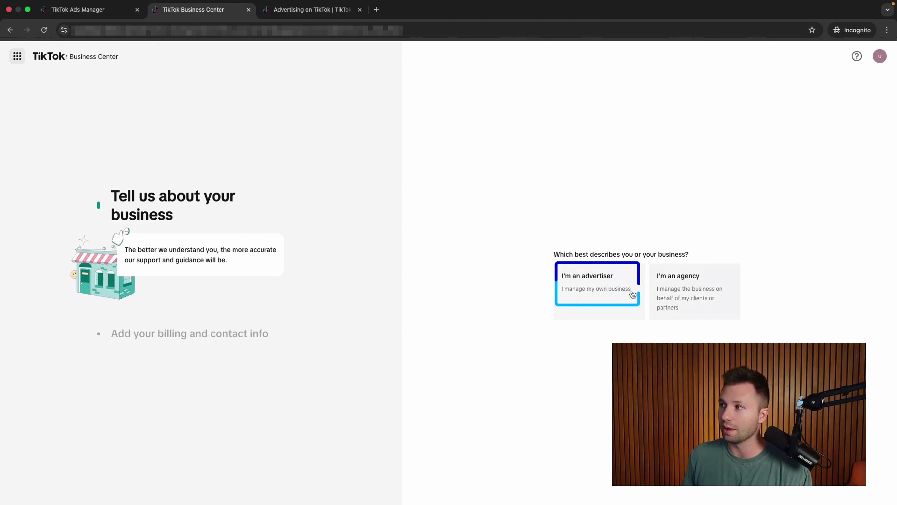
Complete setup as an advertiser and open the Analytics > Accounts report
click(619, 299)
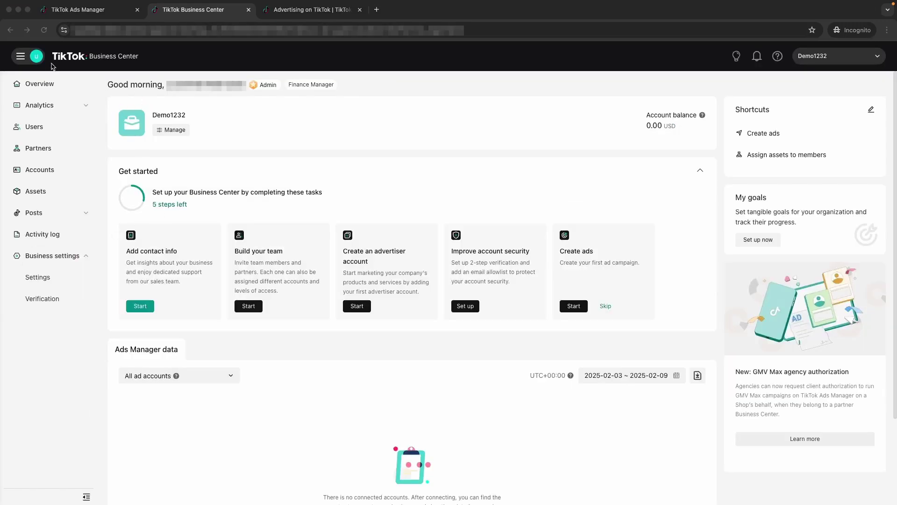
click(19, 57)
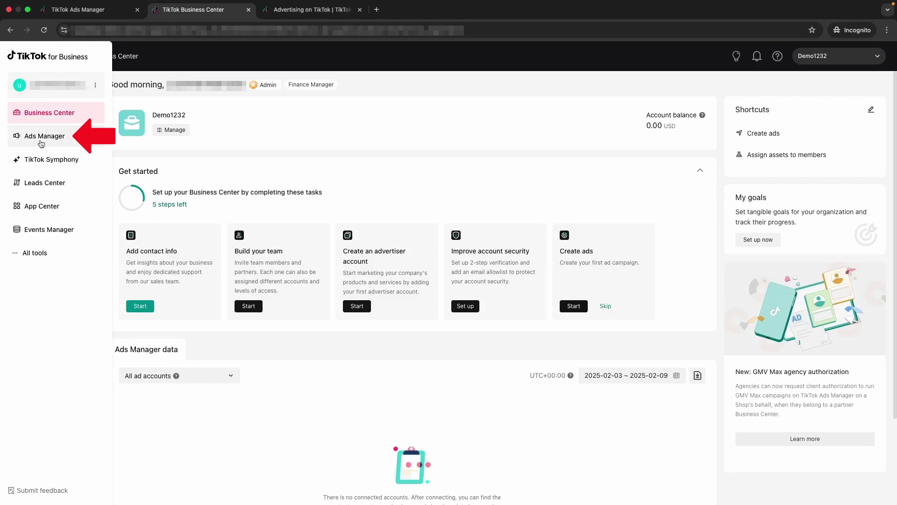
click(289, 146)
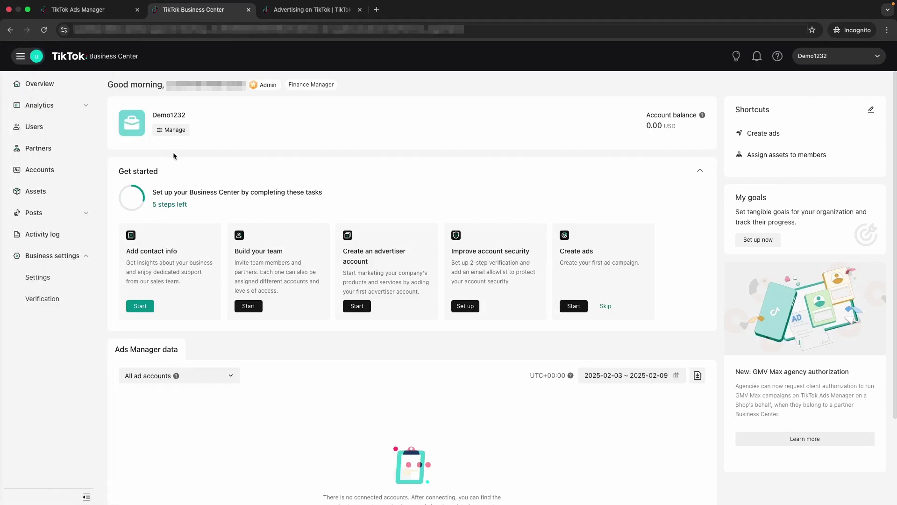
click(82, 106)
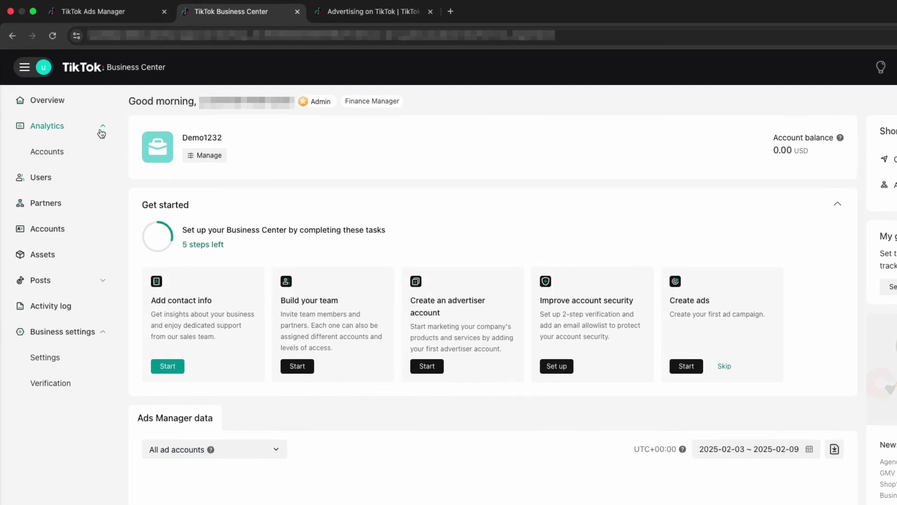
click(58, 152)
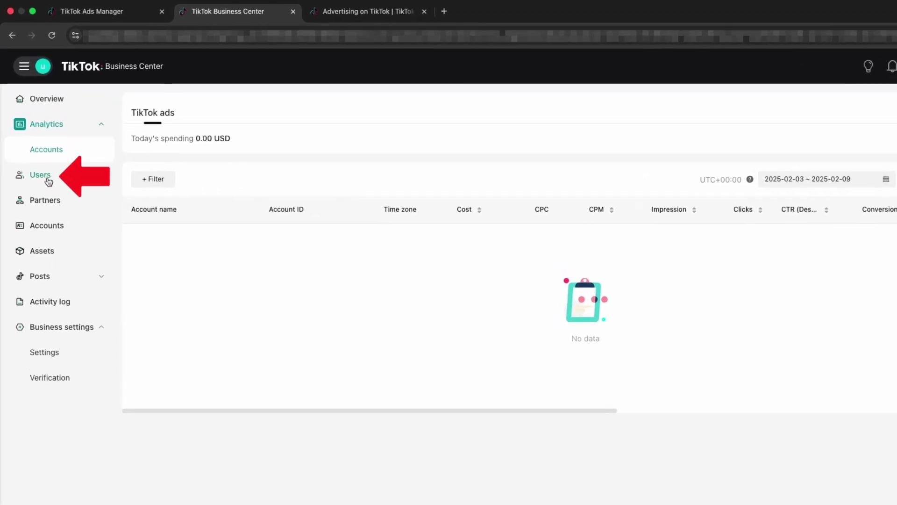
From Users, open the Add Members invite form and check the roles, keeping Standard with no email entered
click(46, 183)
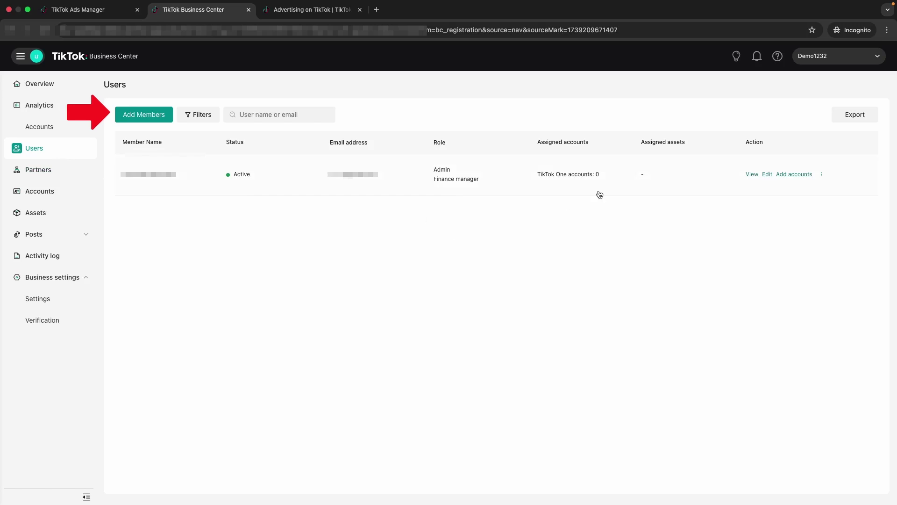
click(143, 115)
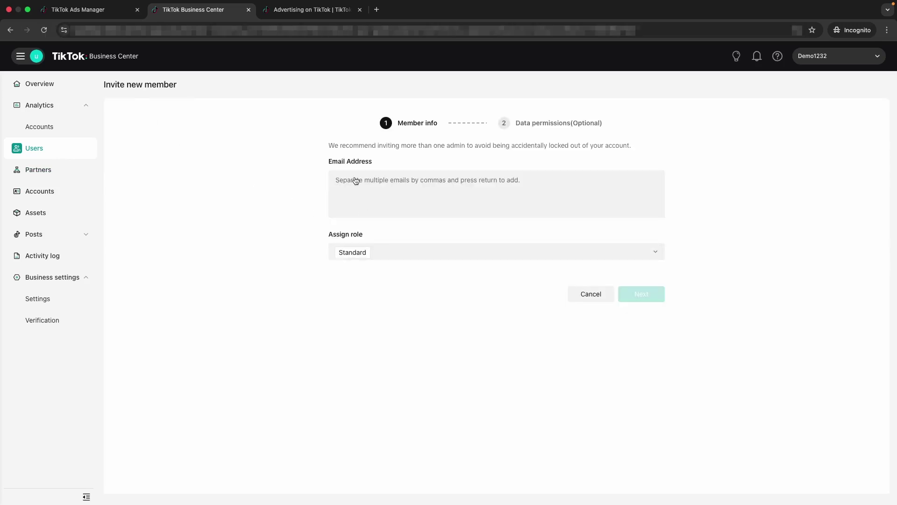
click(340, 183)
click(305, 212)
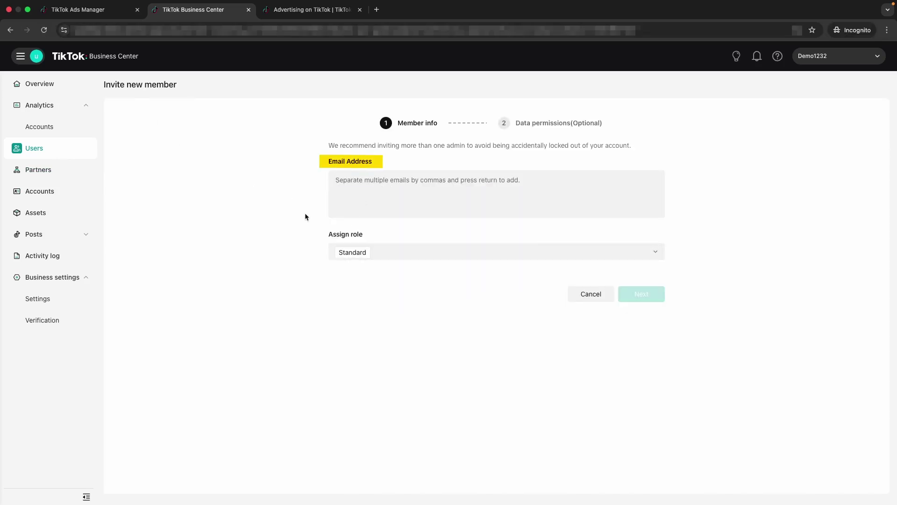
click(414, 253)
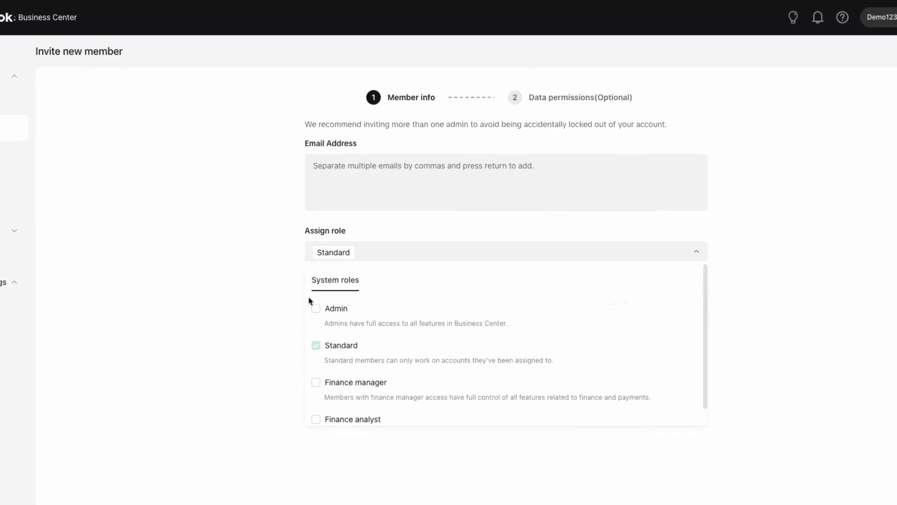
scroll(336, 307, down, 1)
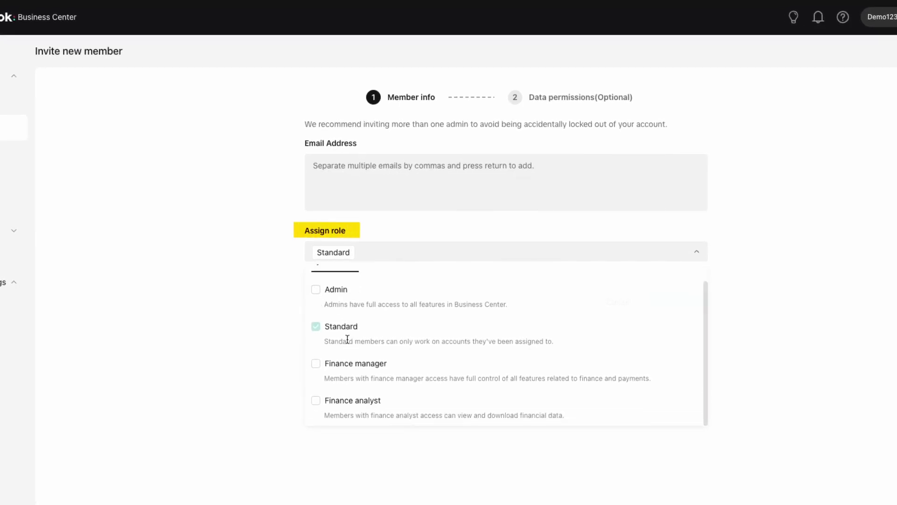
click(267, 363)
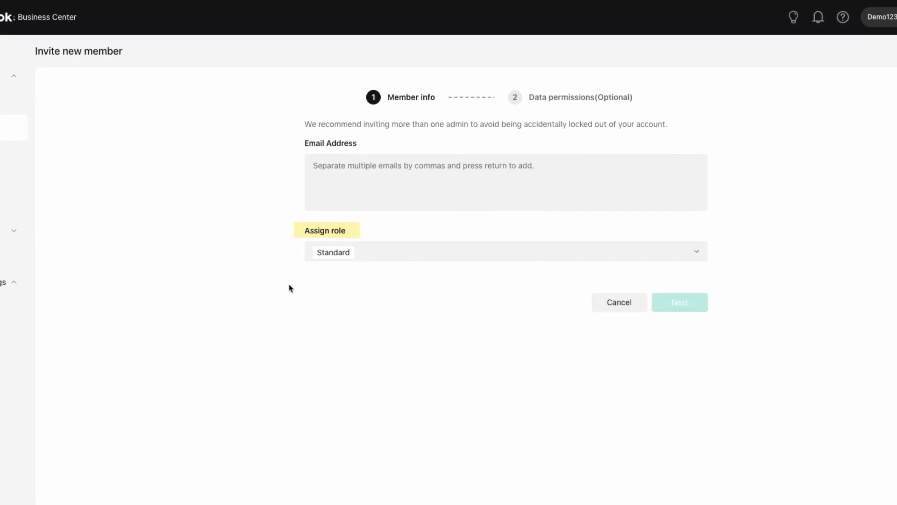
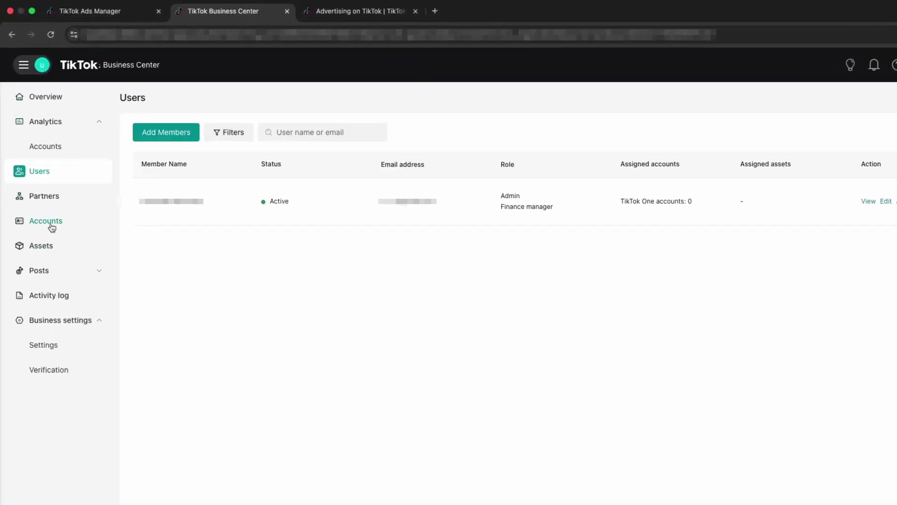
On the Accounts page, set the industry to E-commerce > Pet Supplies
click(52, 228)
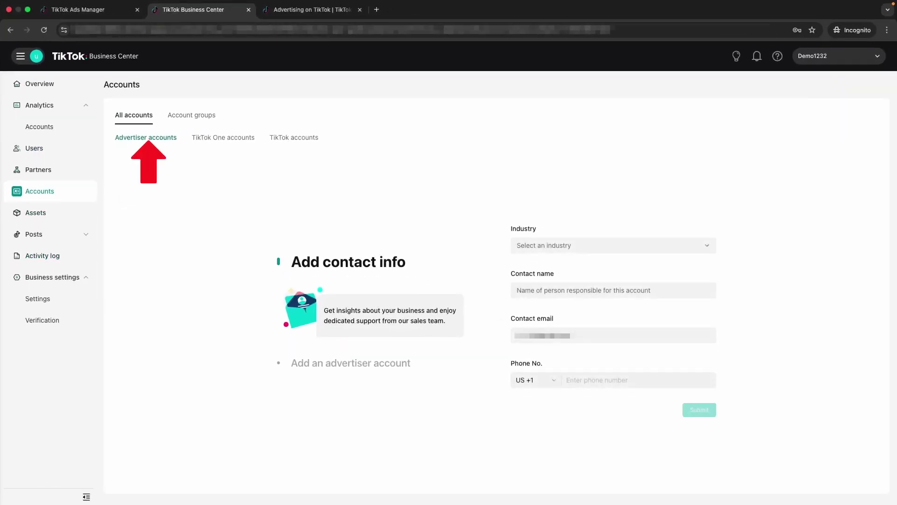
click(581, 247)
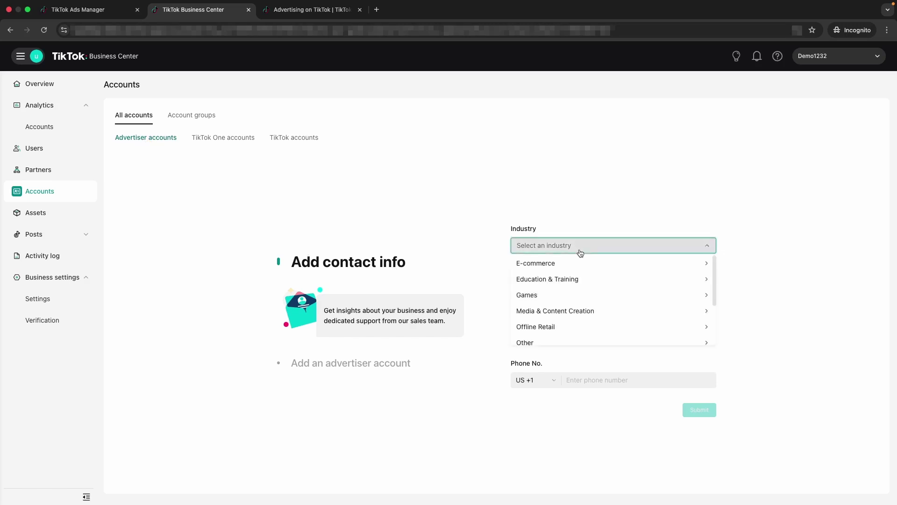
click(567, 262)
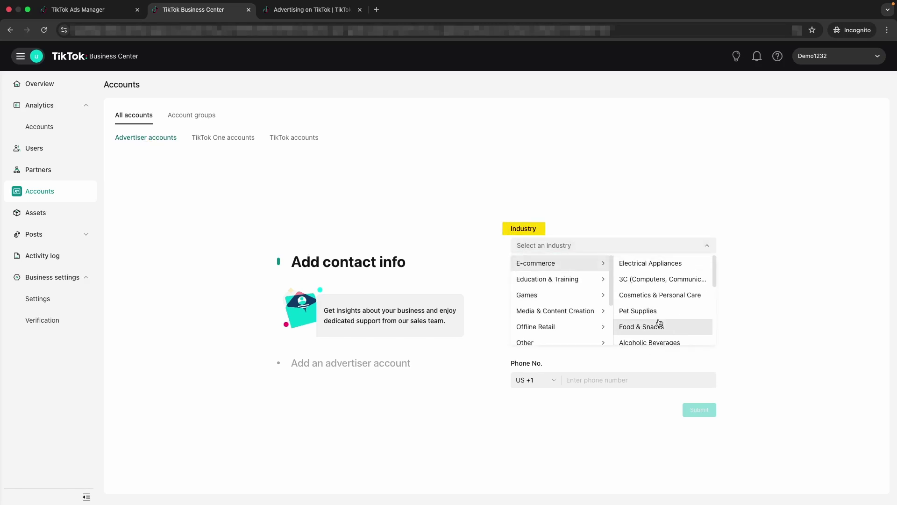
scroll(648, 325, down, 2)
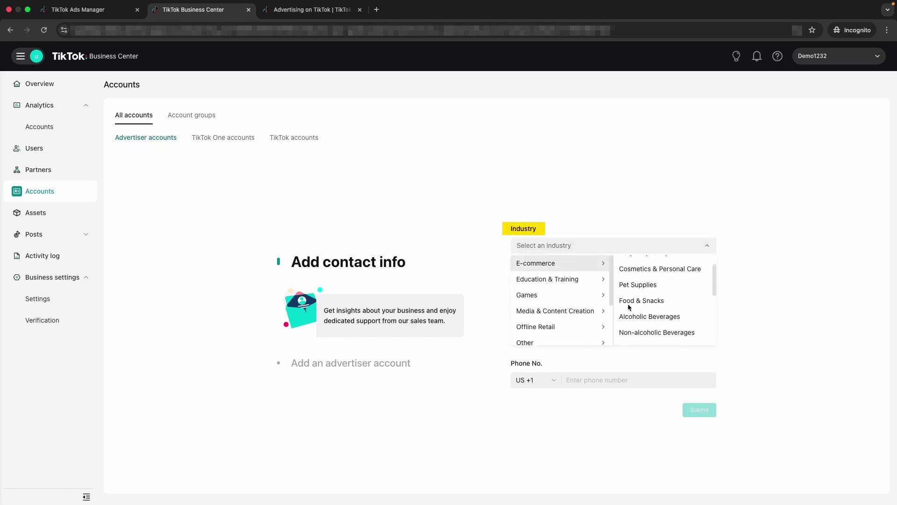
click(637, 286)
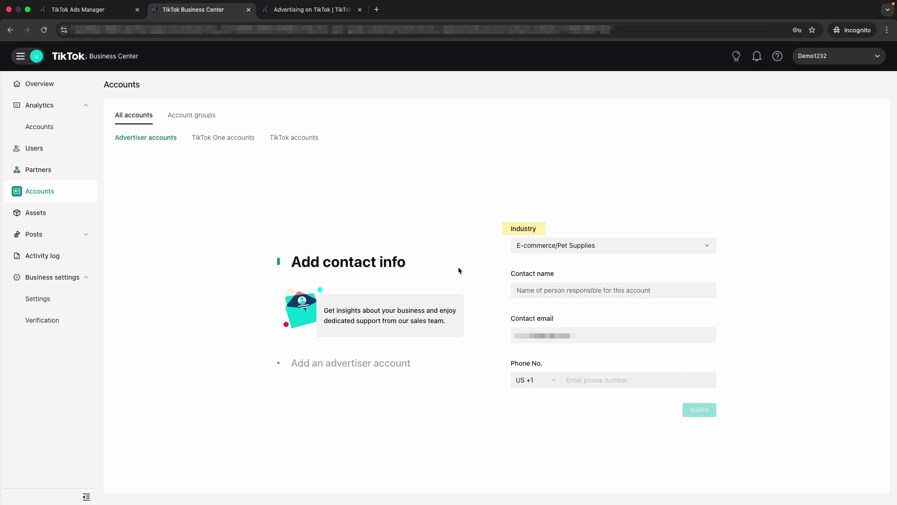
Enter the contact's full name and phone number, then submit the contact info
click(556, 291)
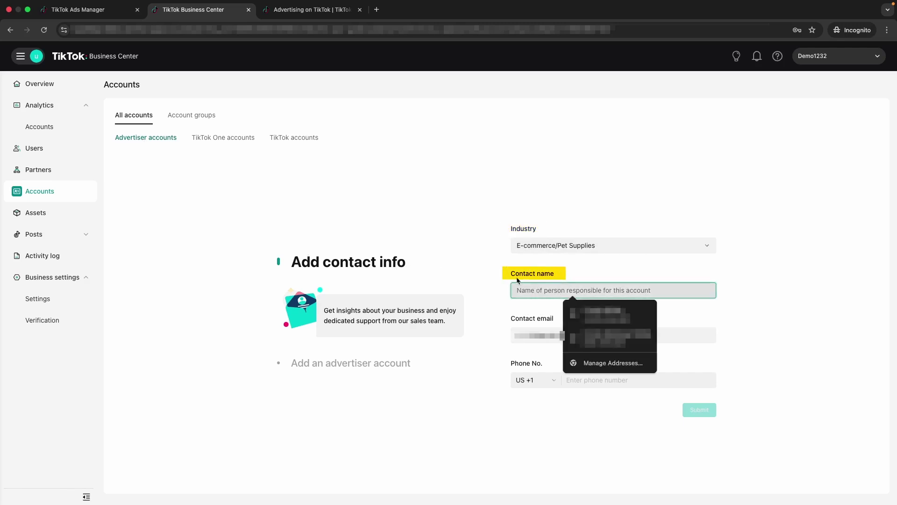
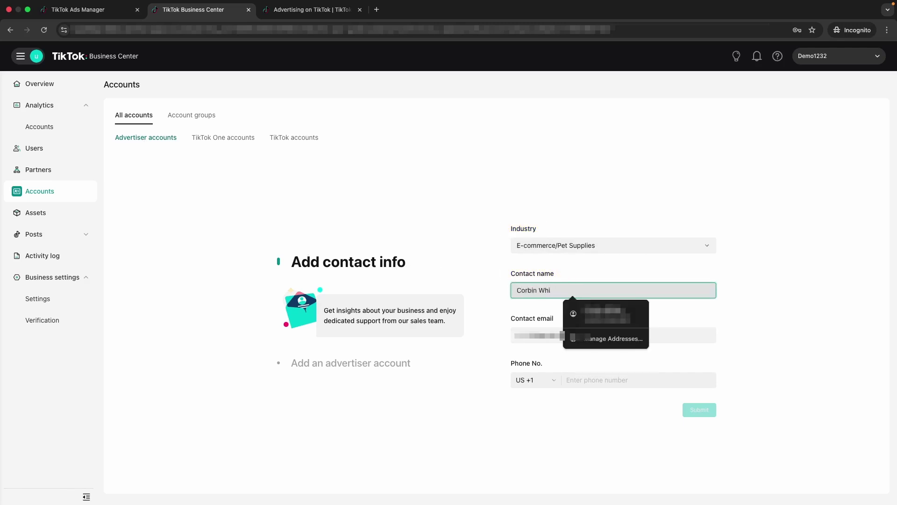
click(452, 282)
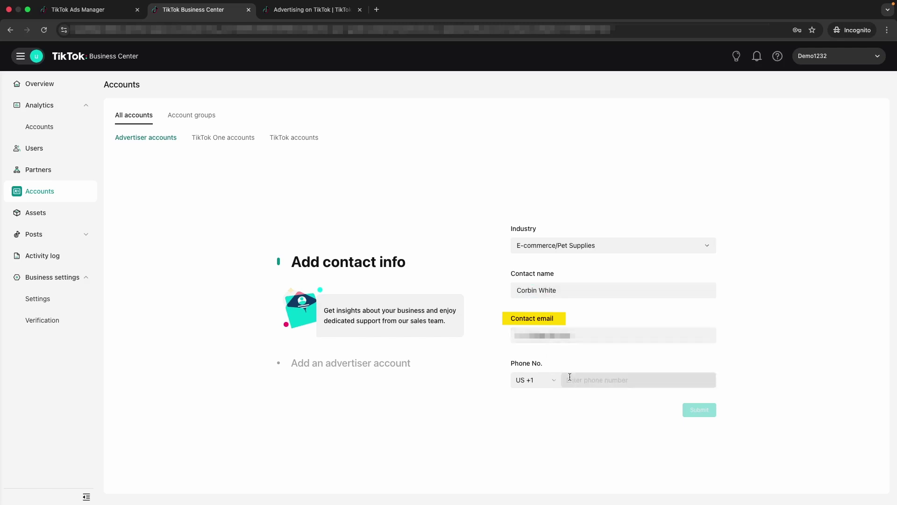
click(585, 381)
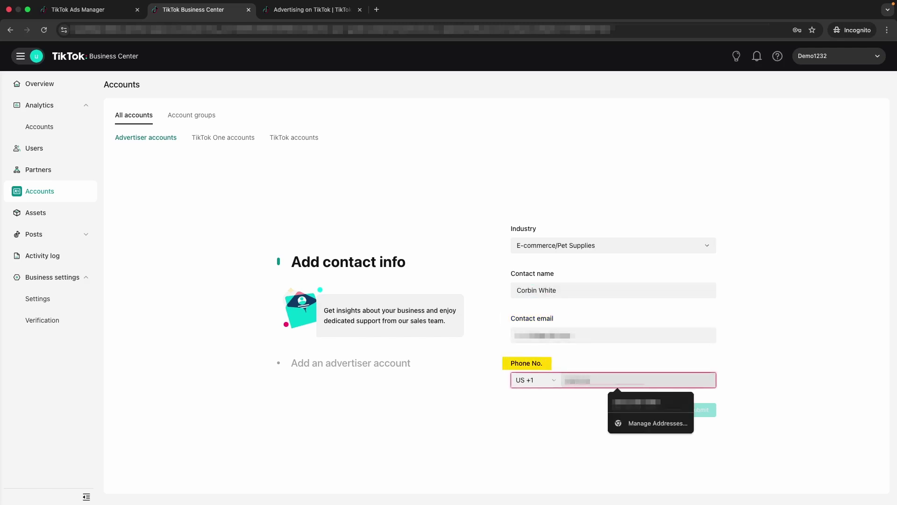
click(636, 402)
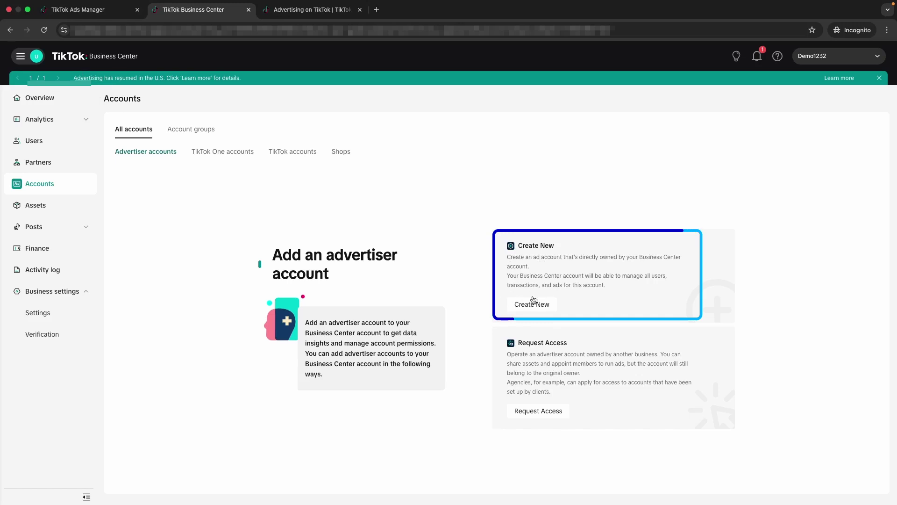
click(526, 413)
click(326, 285)
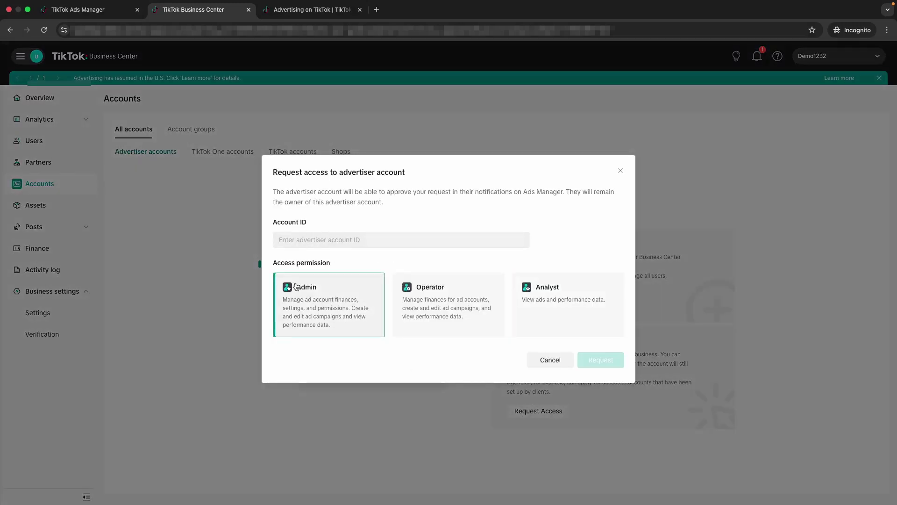
click(290, 238)
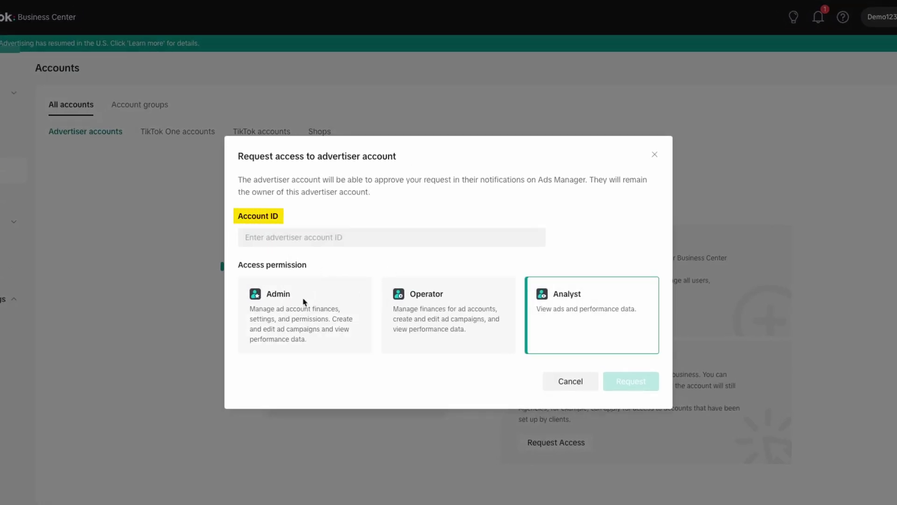
click(284, 309)
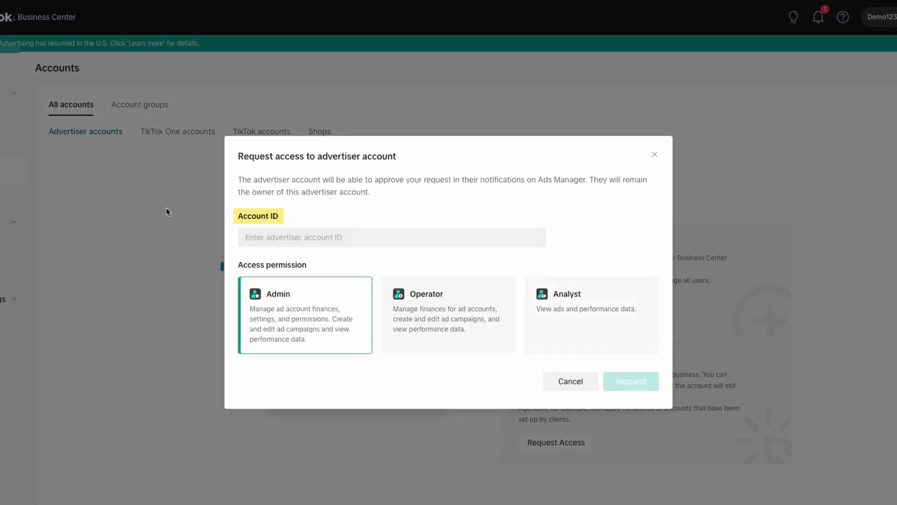
click(570, 381)
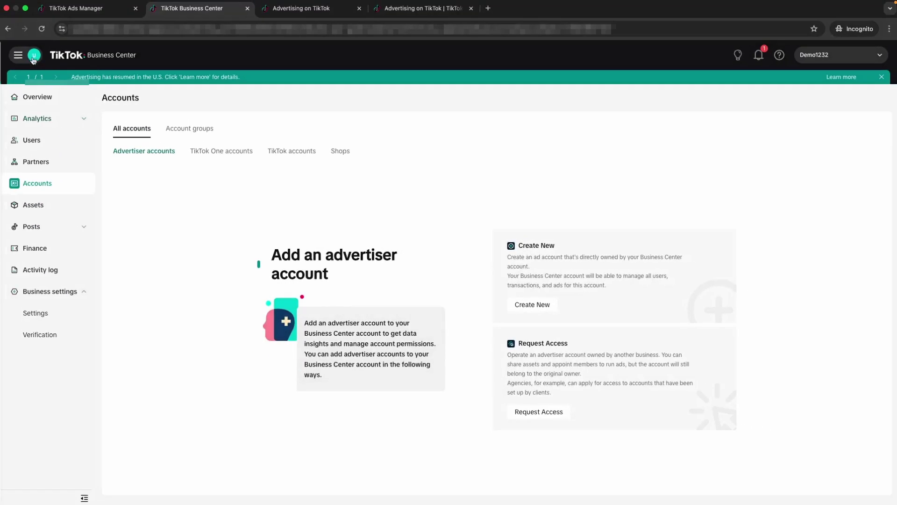
In Ads Manager, pick the Demo 120210 ad account and copy its account ID
click(302, 9)
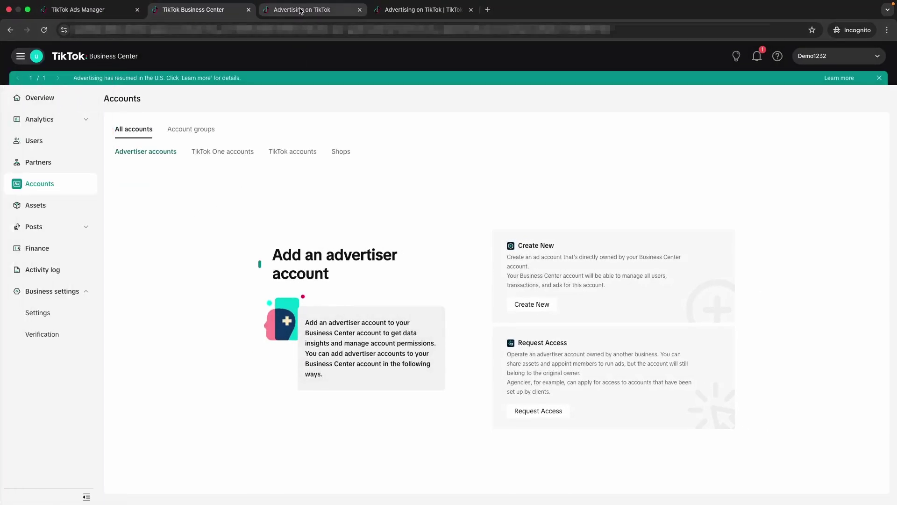
click(374, 11)
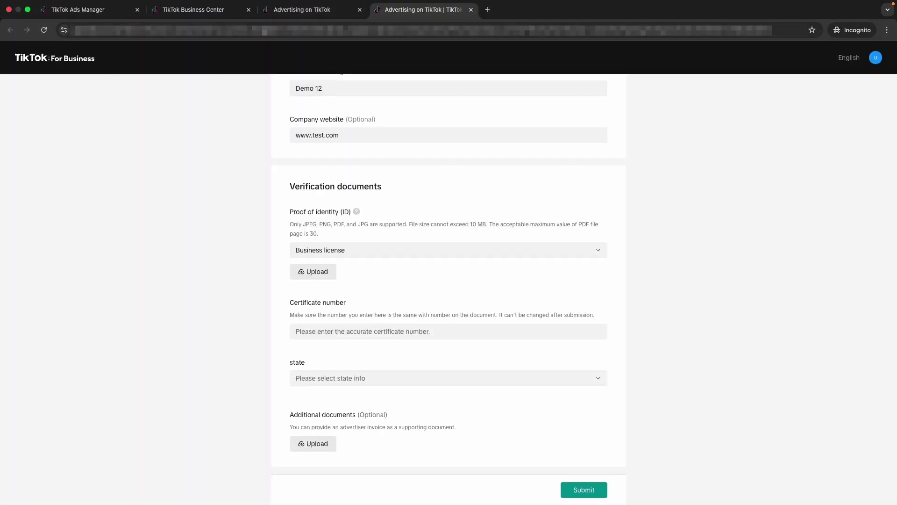
click(119, 15)
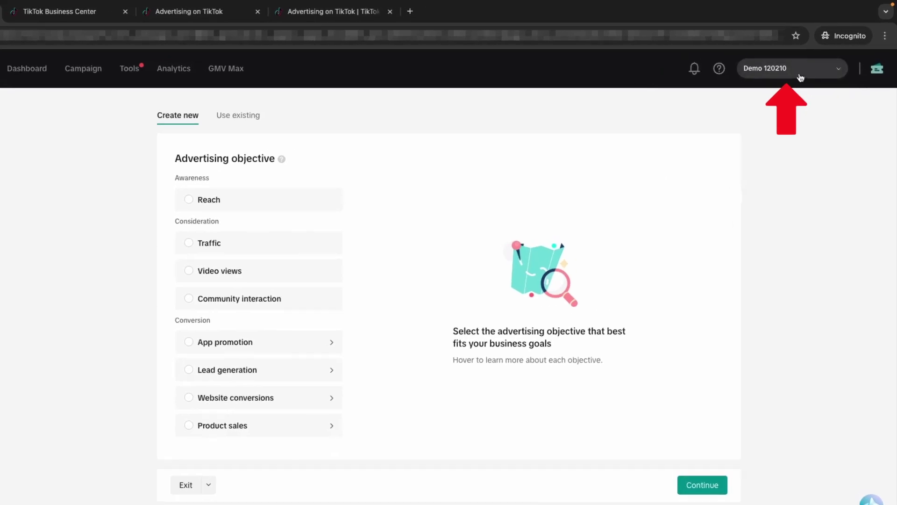
click(780, 201)
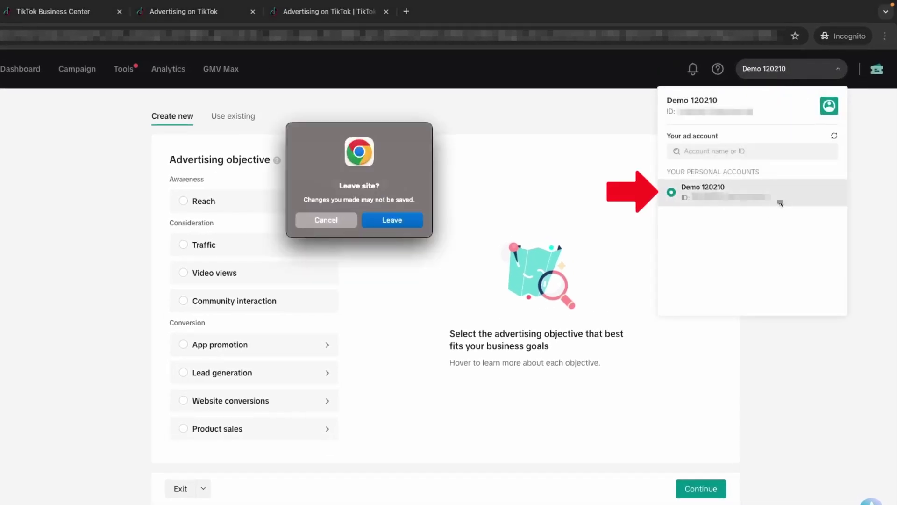
key(Escape)
drag(717, 211, 695, 203)
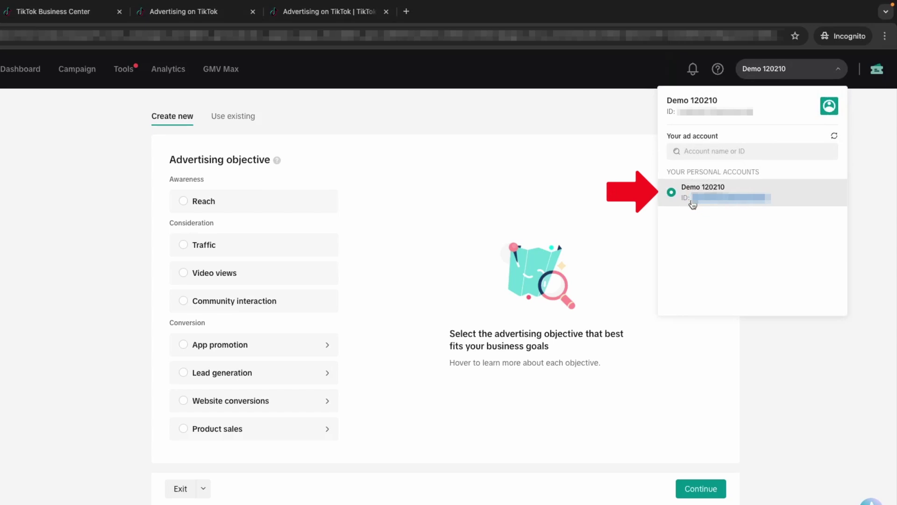
click(695, 202)
Stay on the page instead of leaving and return to the Business Center Accounts page
click(203, 16)
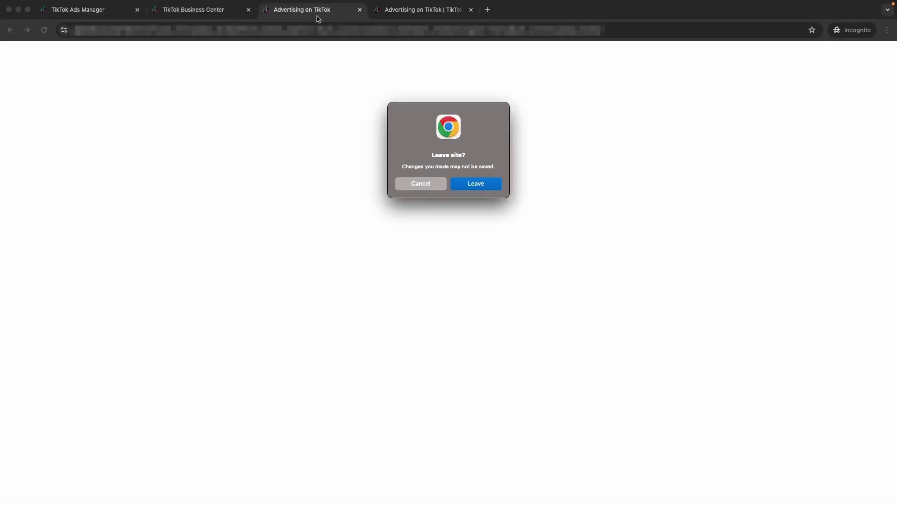
click(420, 183)
click(381, 175)
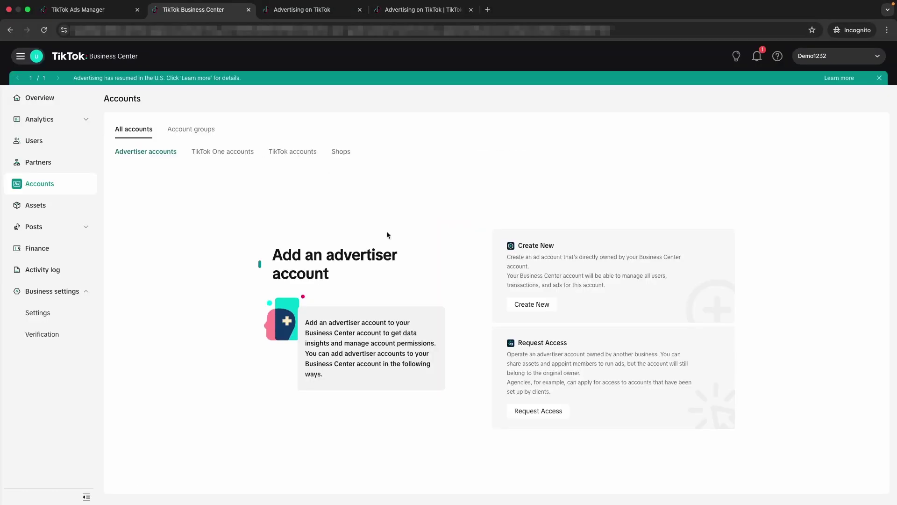
Request Admin access to Demo 120210 using the pasted account ID, then dismiss the confirmation
click(542, 410)
click(330, 236)
key(ctrl+v)
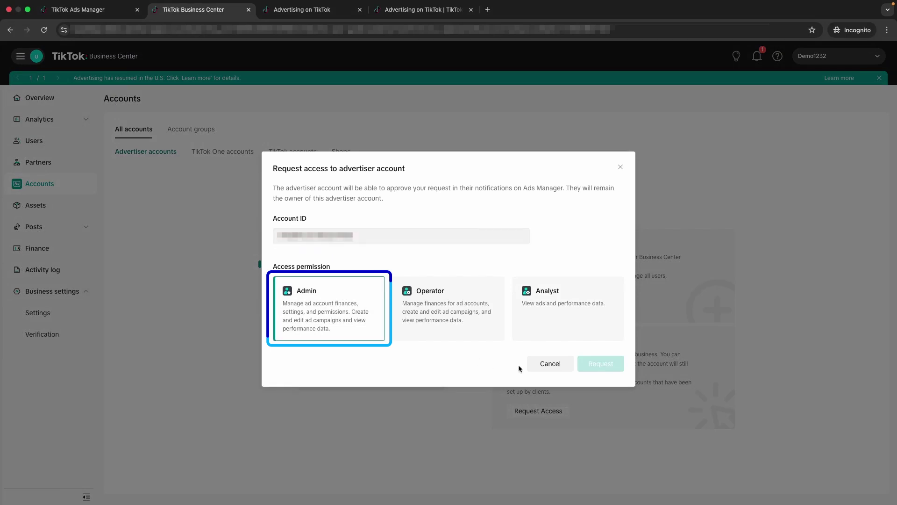
click(603, 376)
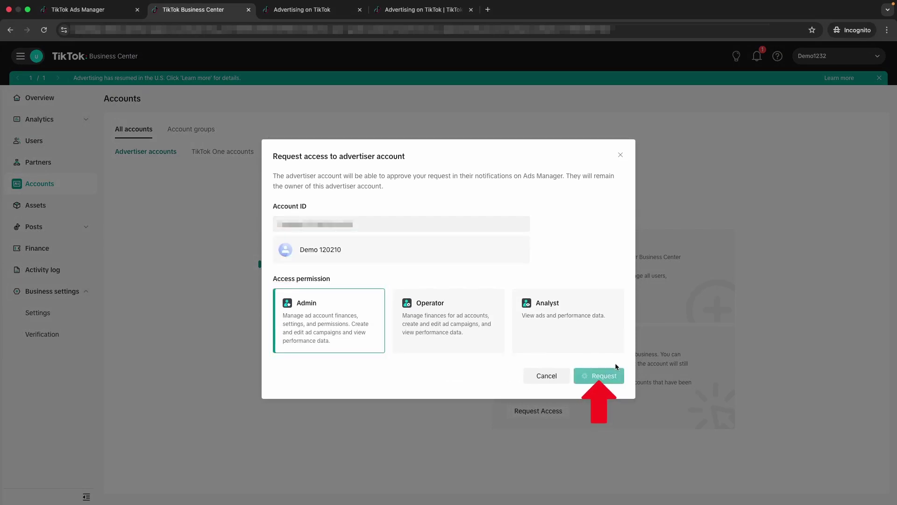
click(441, 327)
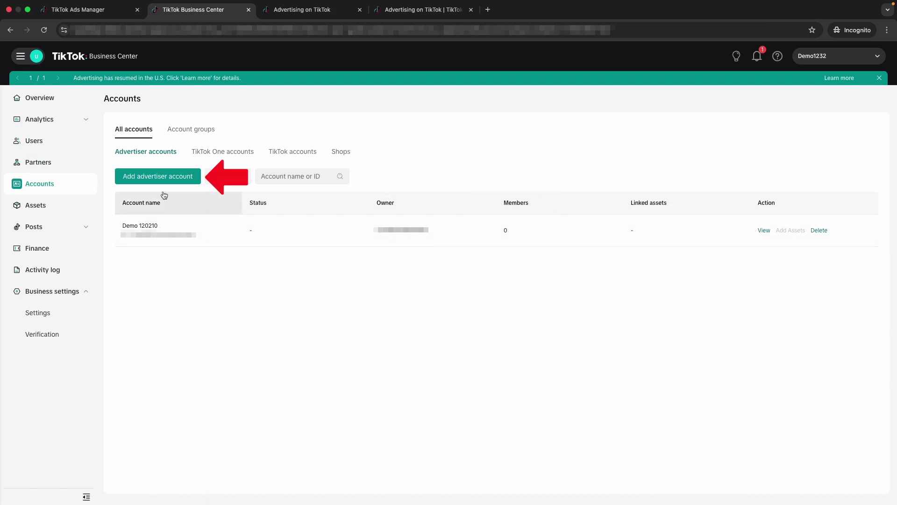
Give the only available member Admin permission on Demo 120210, then close its details panel
click(291, 239)
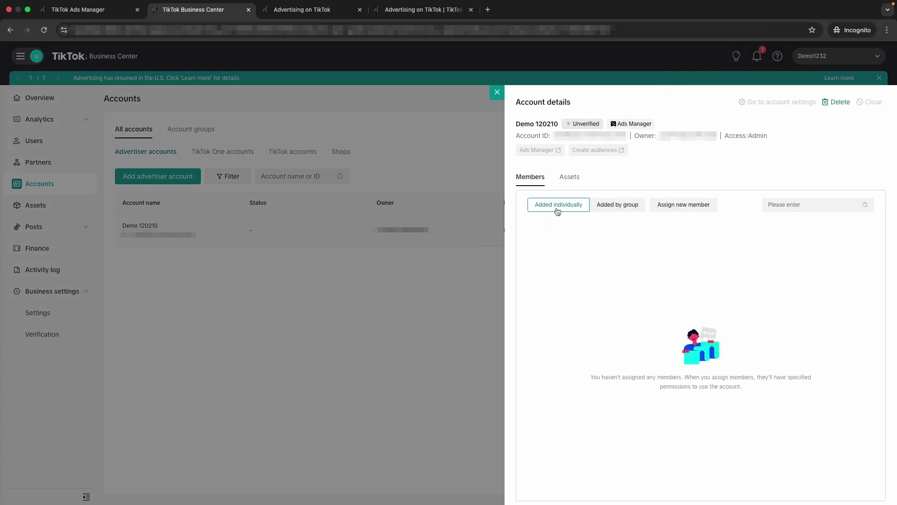
click(682, 206)
click(285, 248)
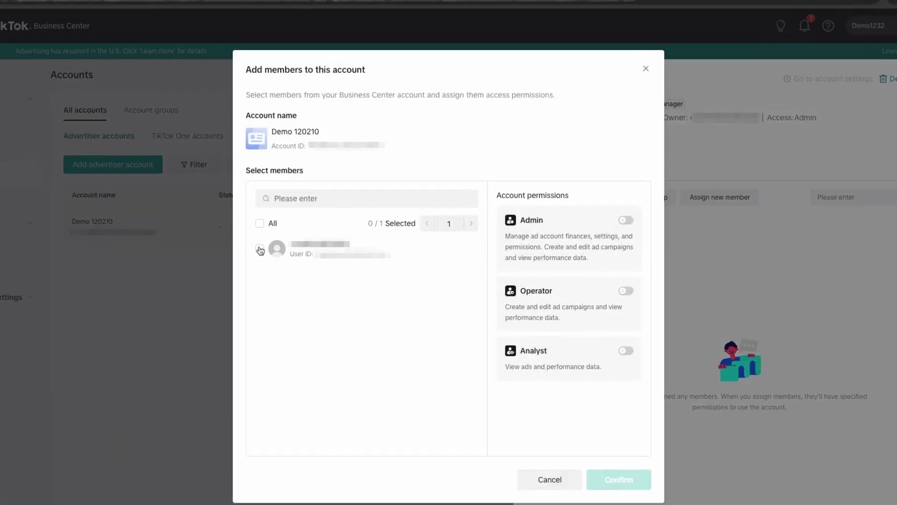
click(631, 220)
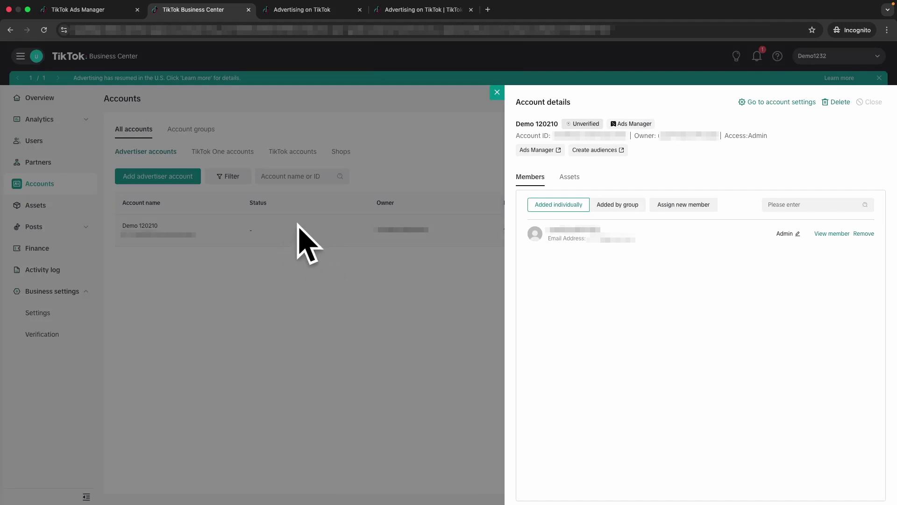
click(497, 92)
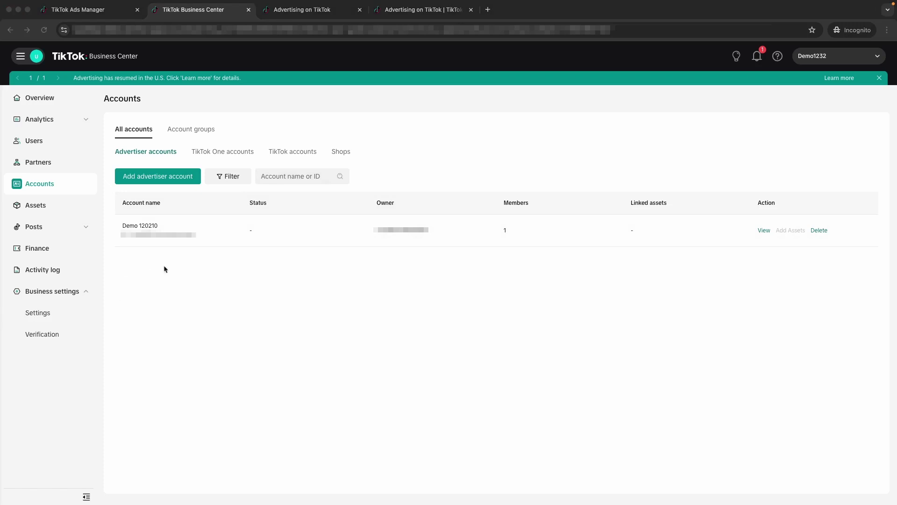
Under TikTok accounts, start an access request with the Manage a Business Account goal
click(293, 157)
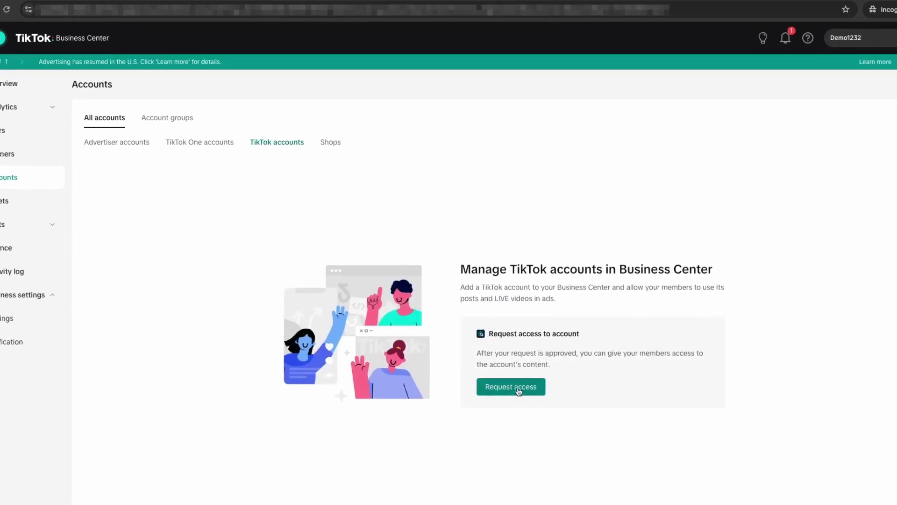
click(506, 372)
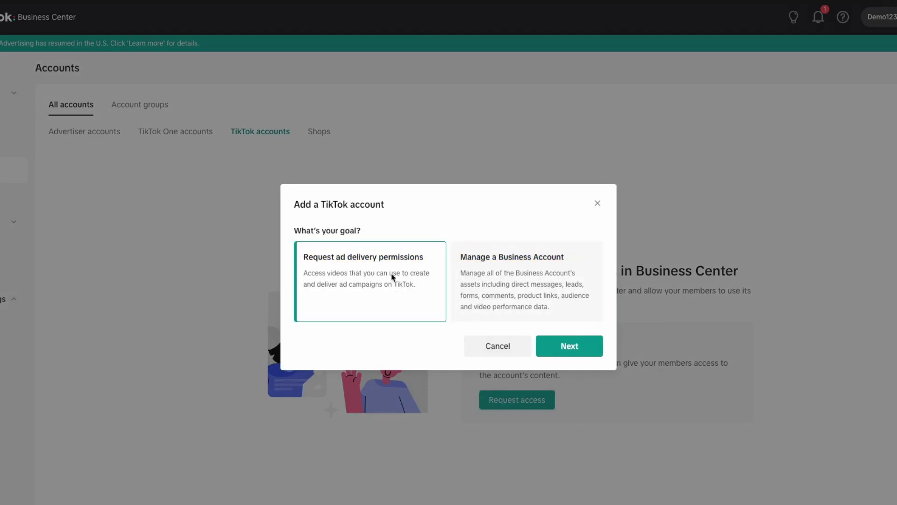
click(488, 276)
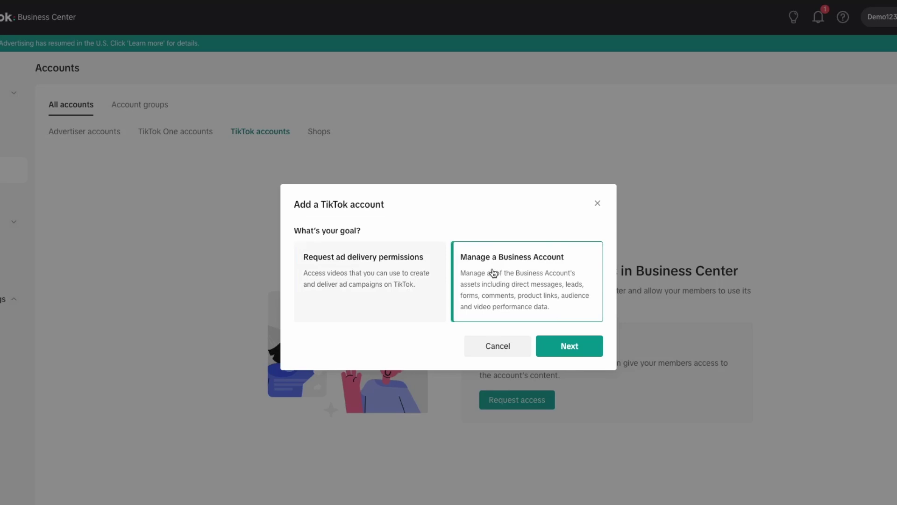
click(570, 346)
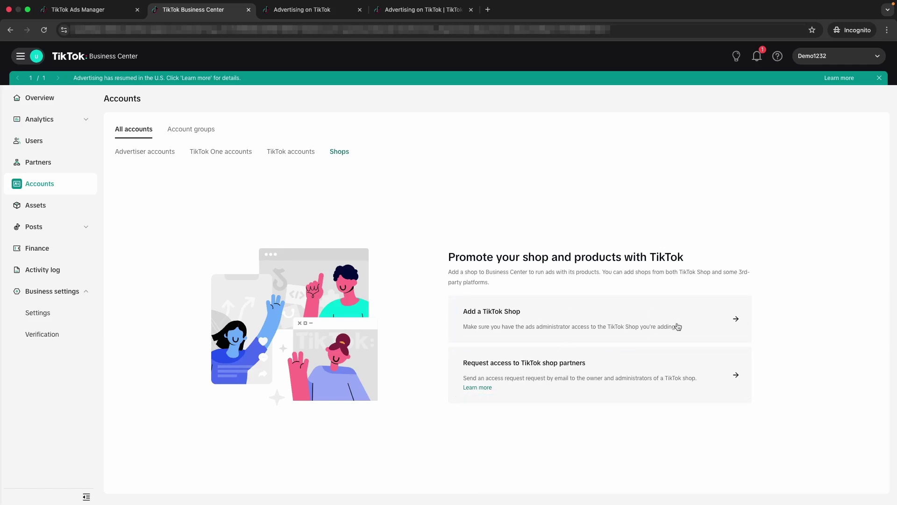
click(714, 318)
click(397, 301)
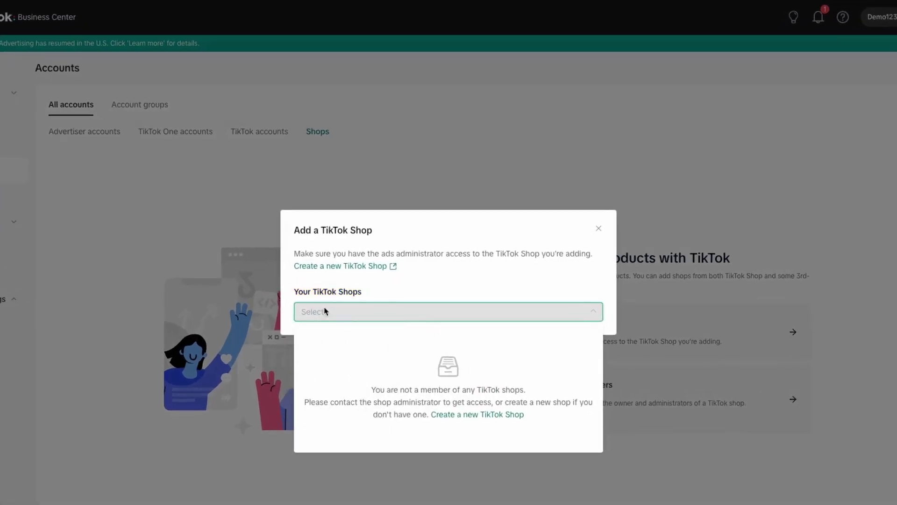
click(243, 238)
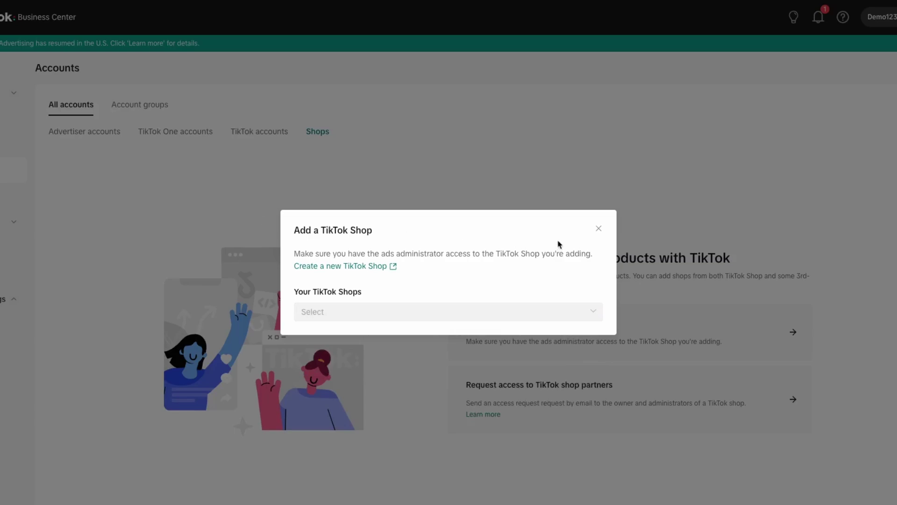
click(599, 228)
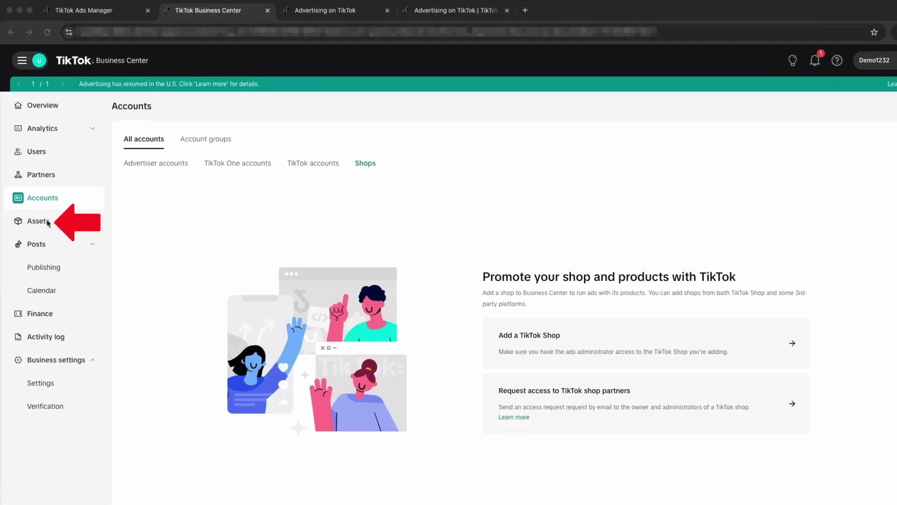
Browse the Assets Catalogs and Pixels tabs and compare the Add a pixel options without adding one
click(58, 205)
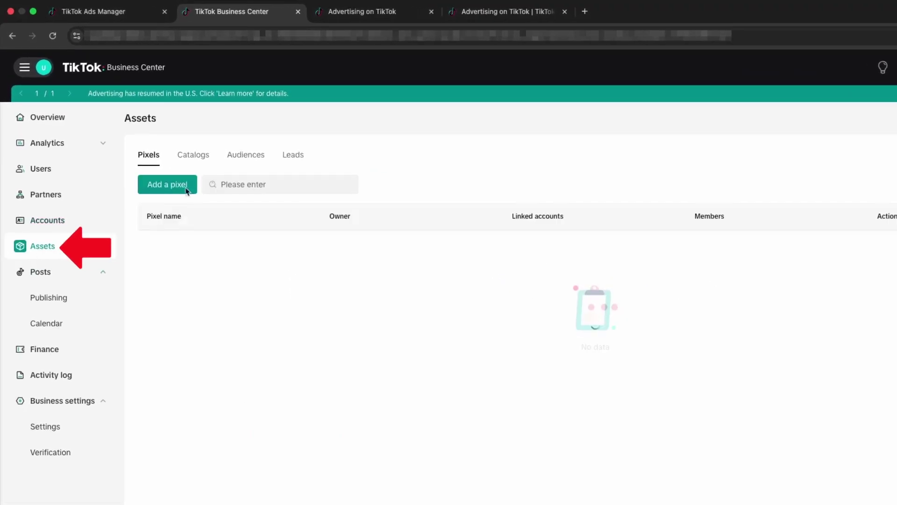
click(192, 154)
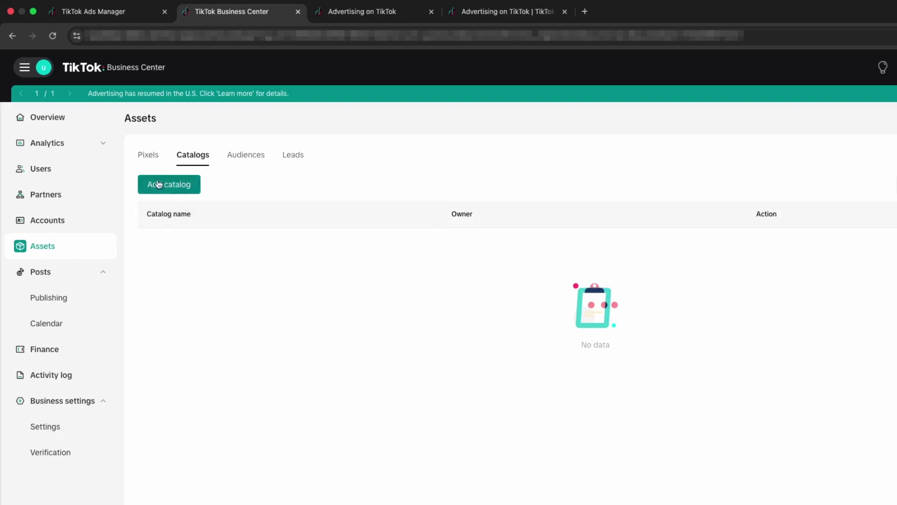
click(145, 155)
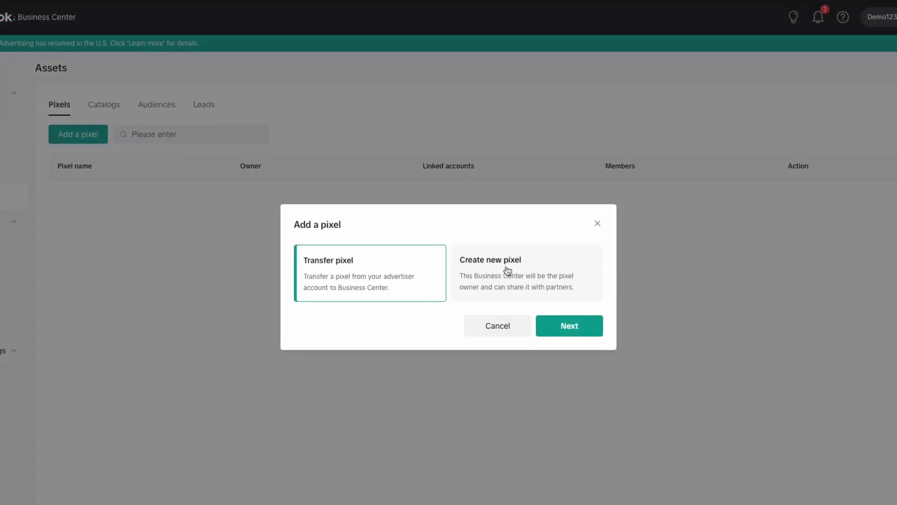
click(503, 280)
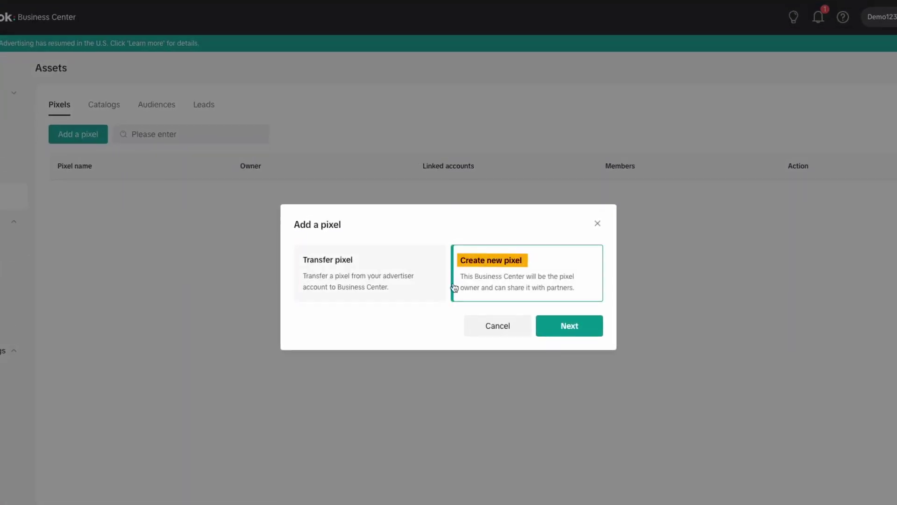
click(346, 276)
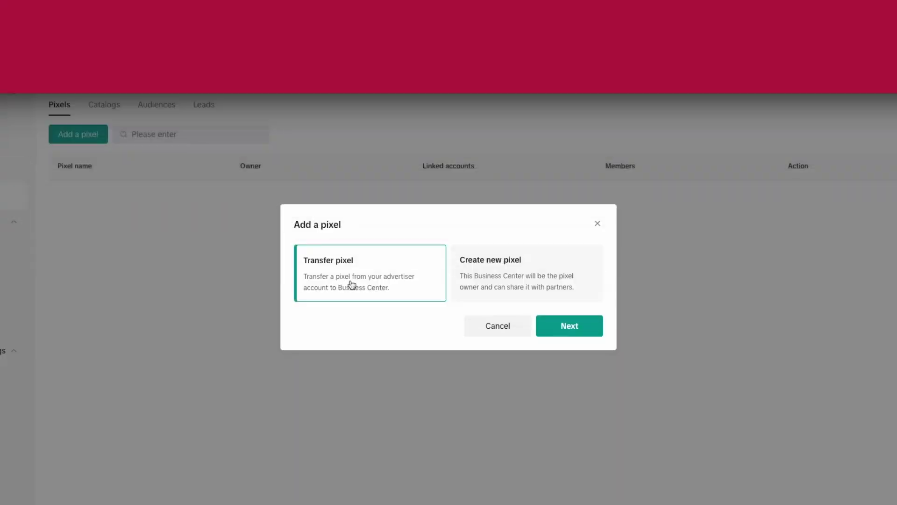
click(498, 327)
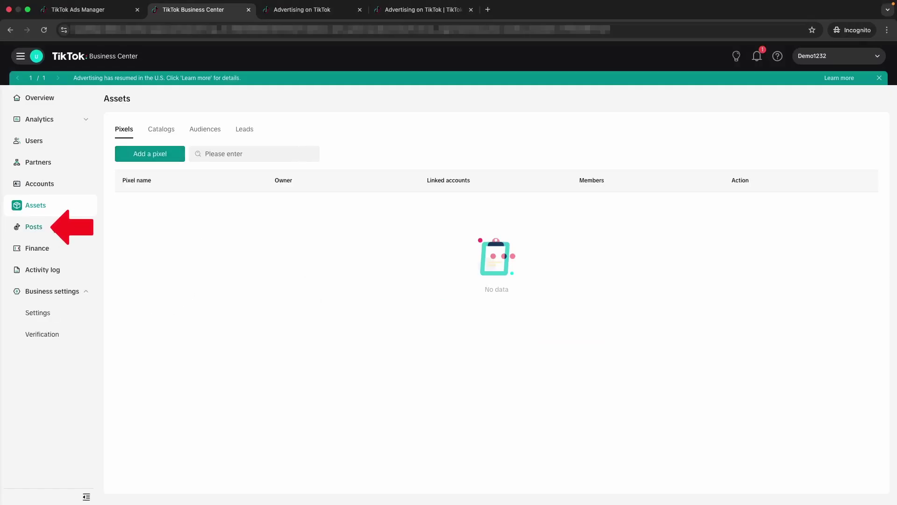
Look through the Posts Publishing and Calendar pages, then open the Activity log
click(58, 227)
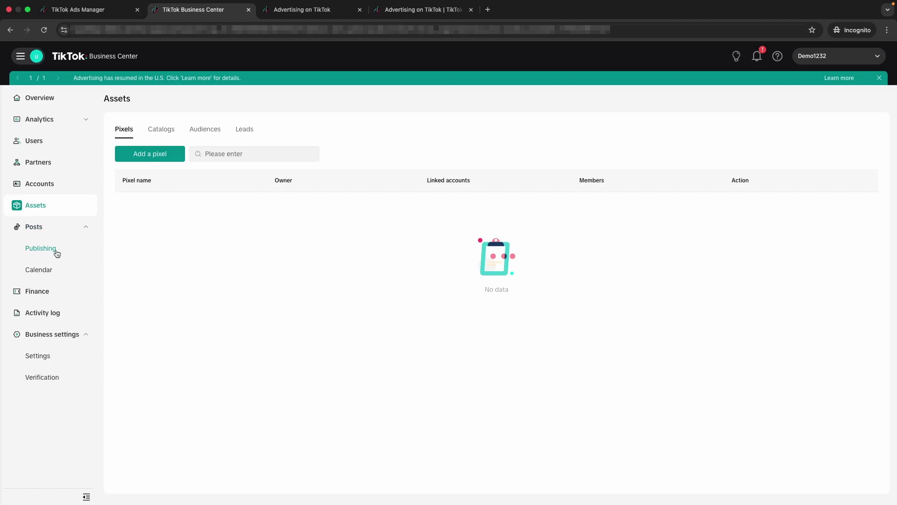
click(41, 249)
click(52, 271)
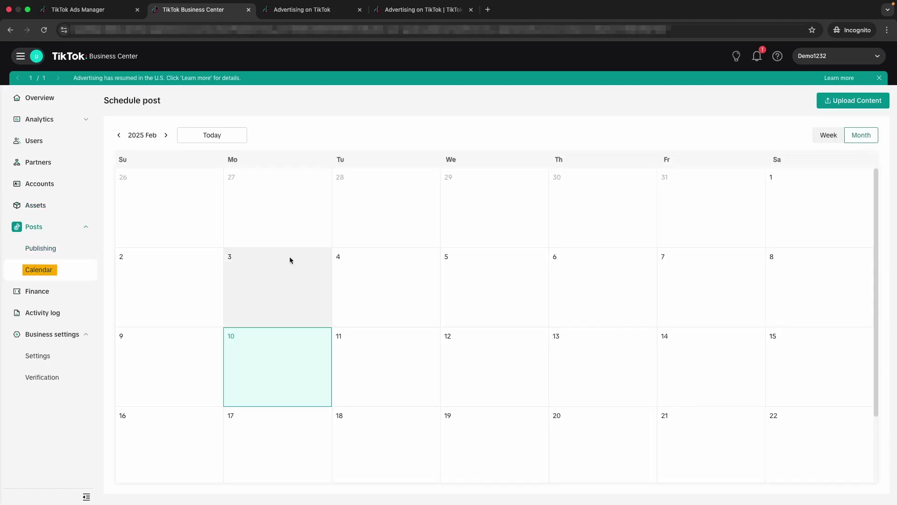
mouse_move(274, 392)
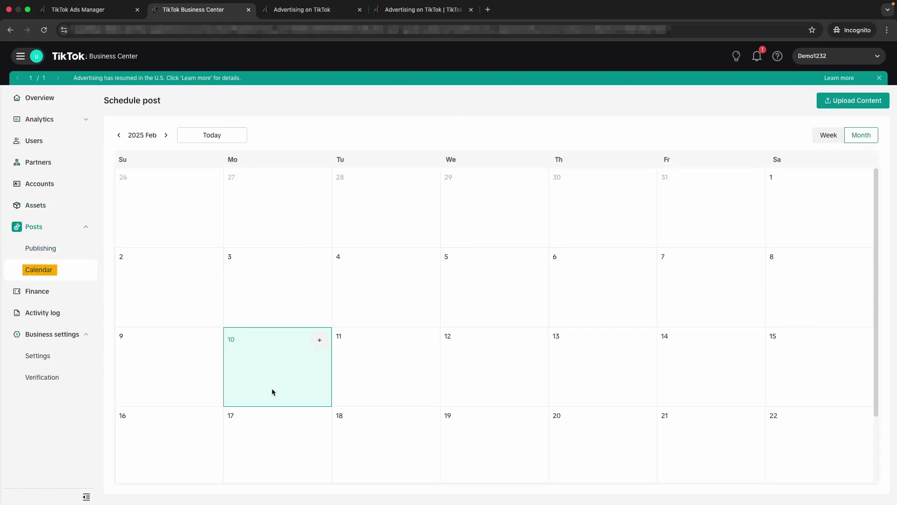
scroll(536, 355, down, 2)
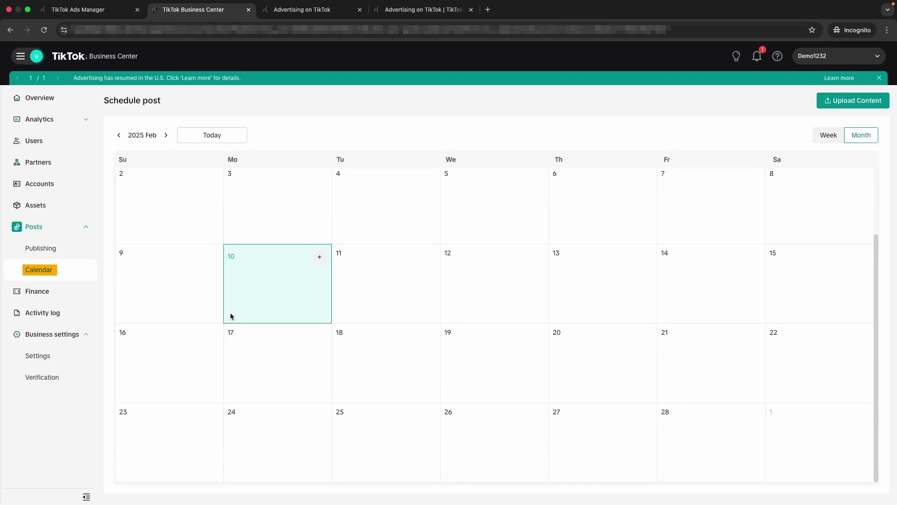
click(37, 249)
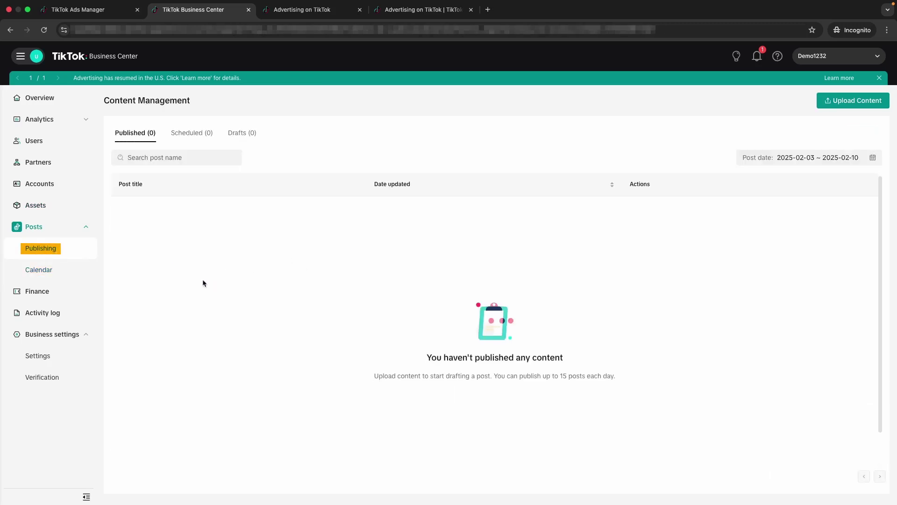
click(42, 294)
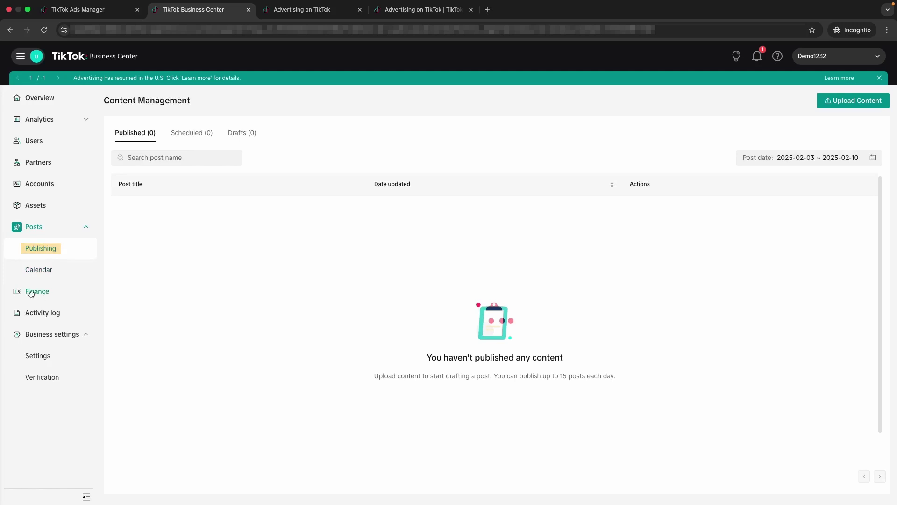
click(41, 313)
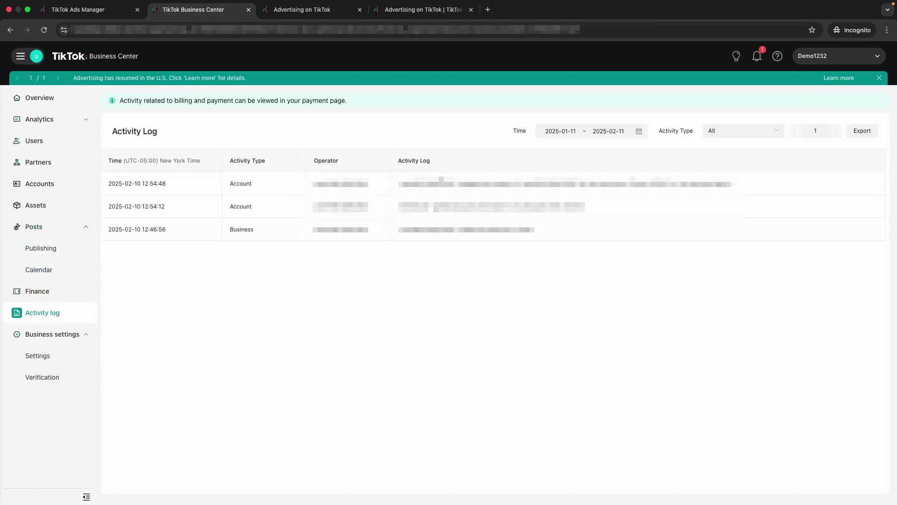
Open Business Settings and review the Demo1232 info, Good account health, admins and security options
click(41, 355)
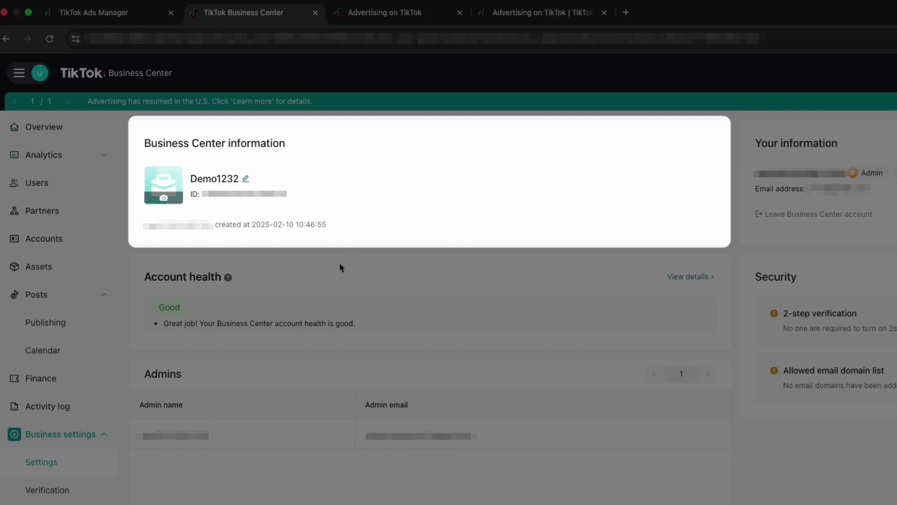
drag(130, 274, 192, 275)
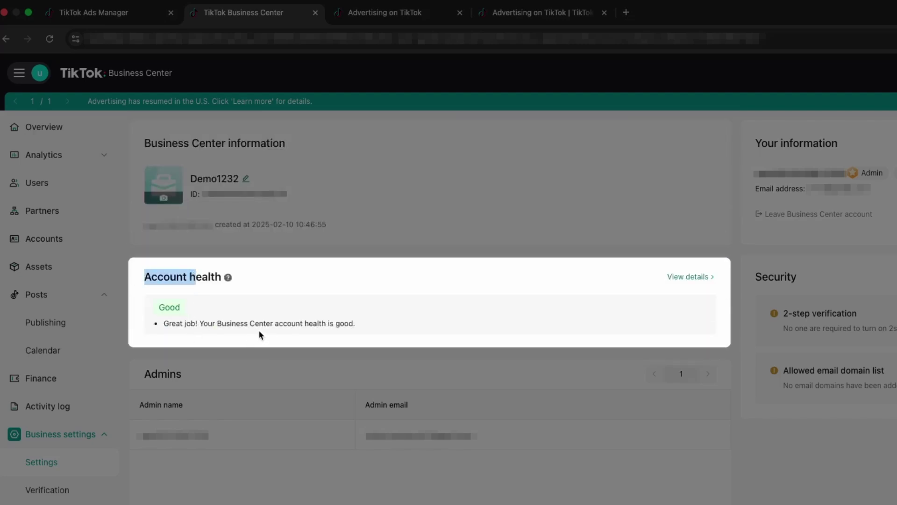
drag(163, 324, 357, 324)
click(416, 318)
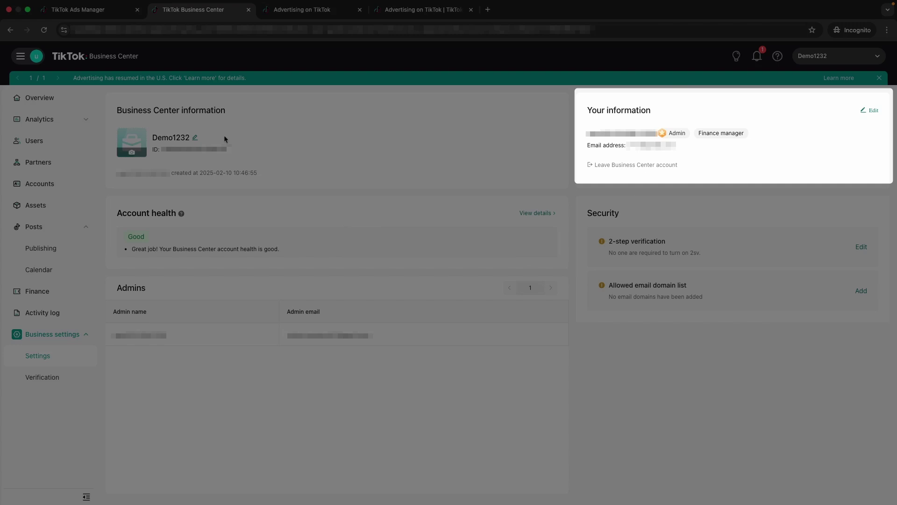
Go to Ads Manager from the tools menu and open the Demo 120210 advertiser account
click(20, 56)
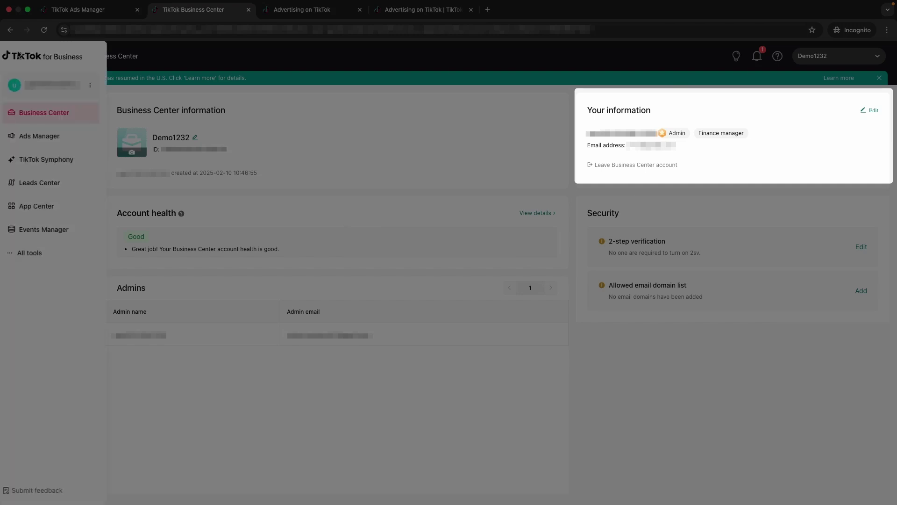
click(45, 136)
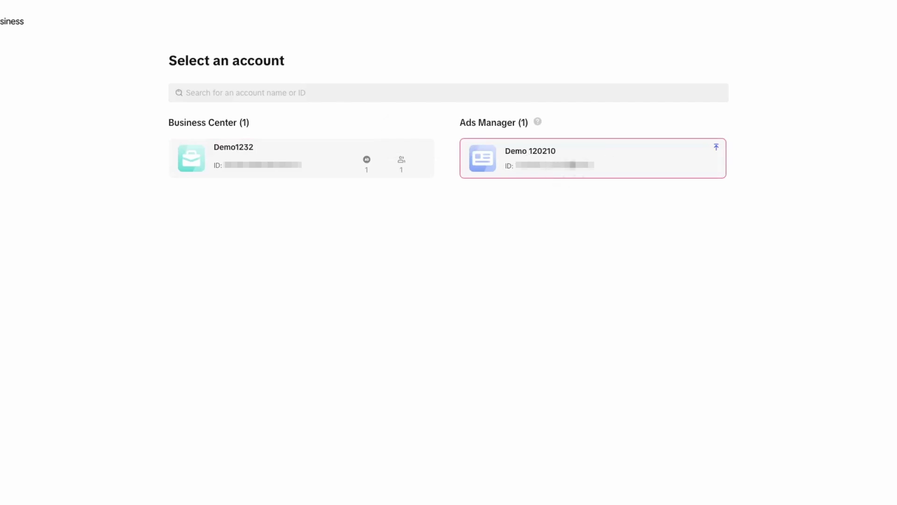
click(580, 161)
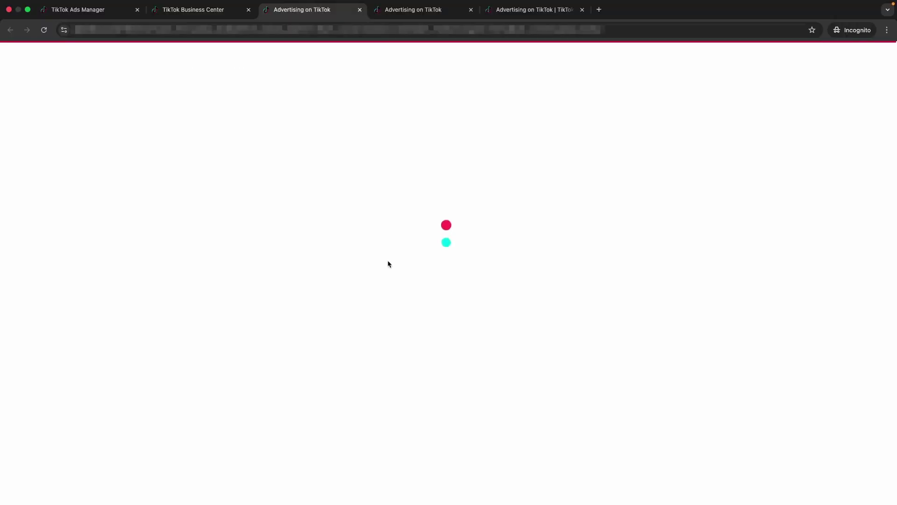